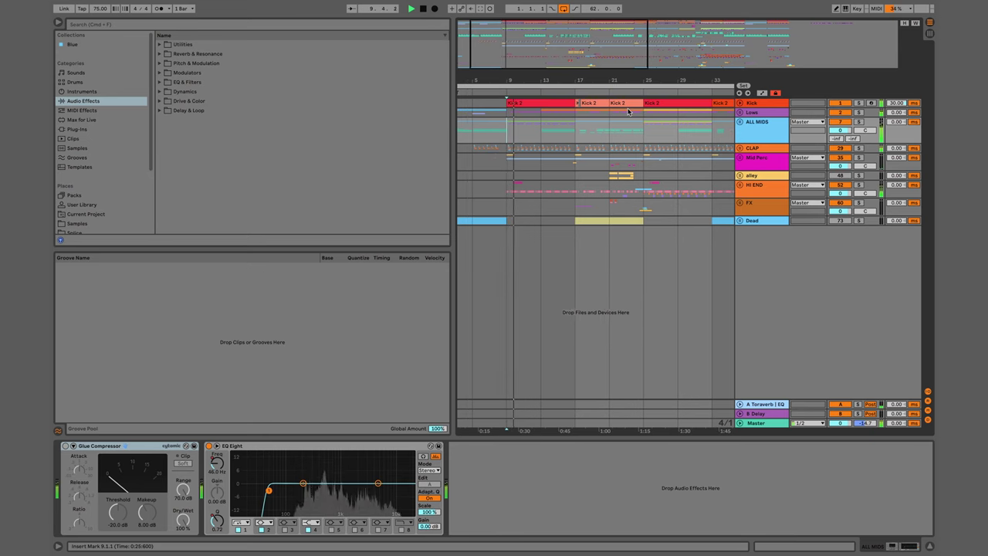
Step: Narrow the browser to widen the arrangement and unfold the ALL MIDS group to reveal its tracks
click(752, 130)
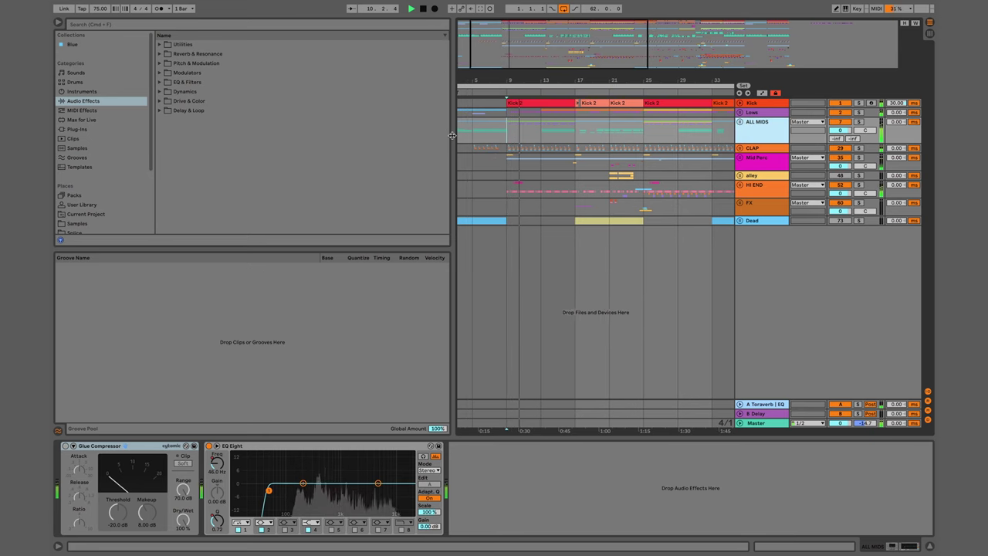
drag(453, 138, 276, 136)
drag(353, 79, 353, 127)
click(739, 122)
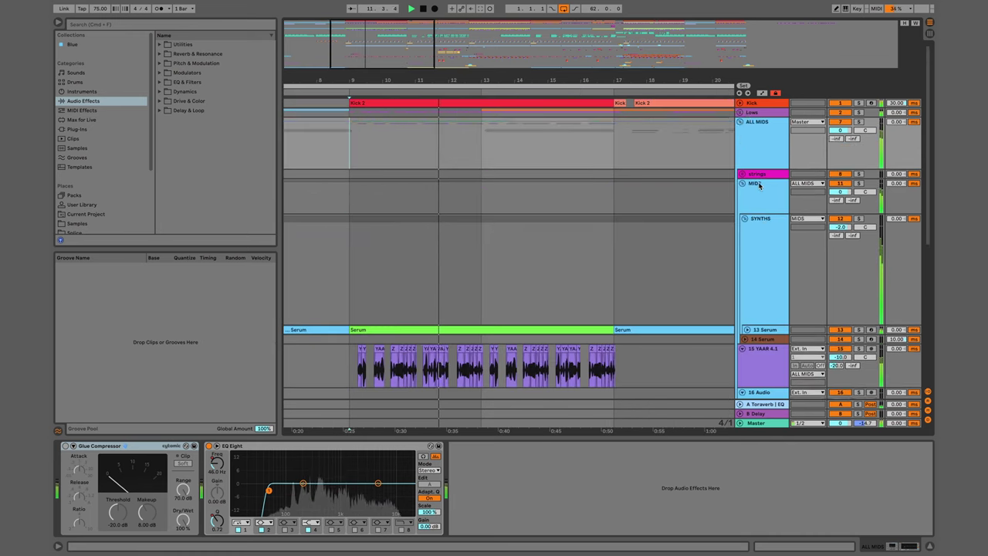
scroll(763, 198, down, 4)
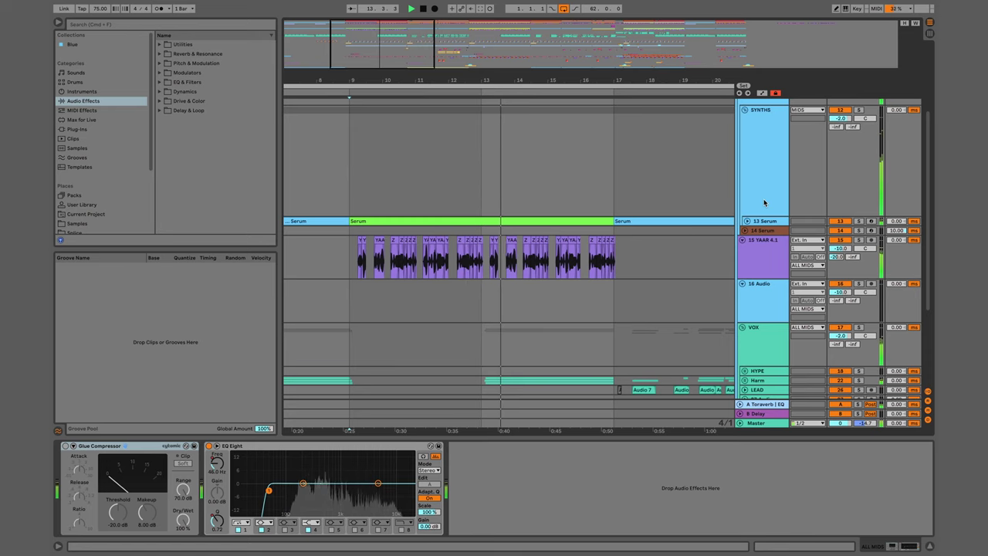
Step: Select bars 9 to 17 on the SYNTHS track, set the 8-bar loop to that range, and stop playback
click(356, 148)
drag(356, 148, 569, 155)
key(super+l)
scroll(741, 228, down, 4)
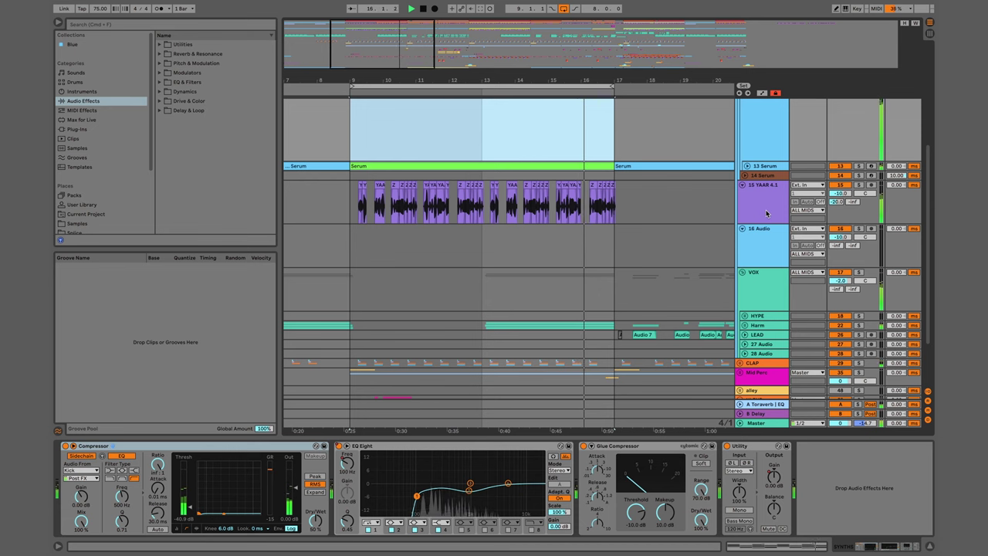
drag(478, 81, 477, 53)
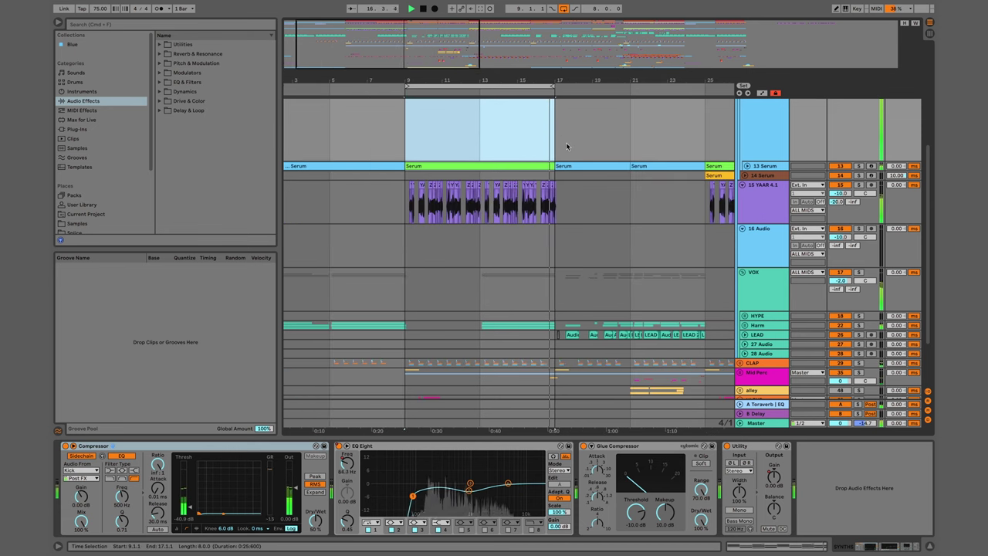
key(space)
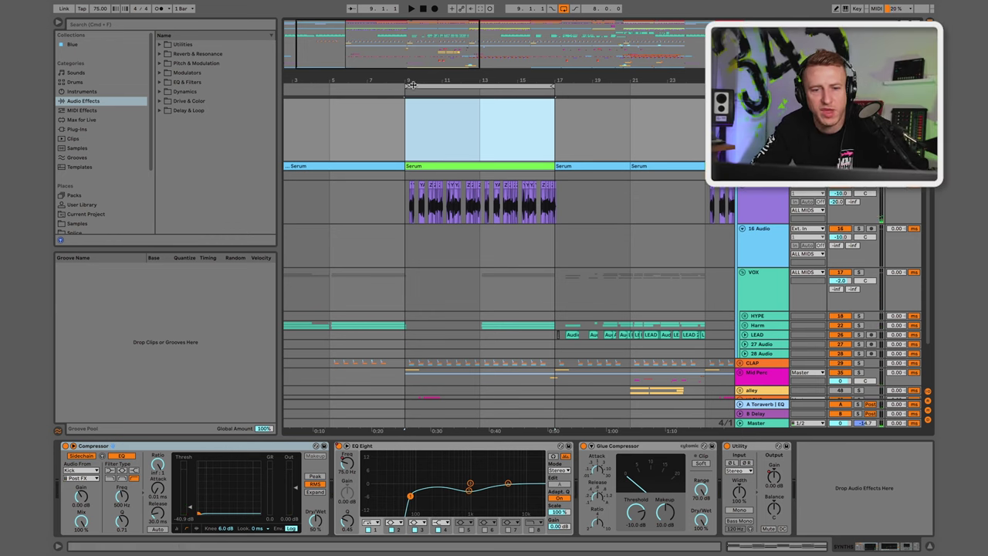
Step: Copy the second YAAR 4.1 vocal slice to the empty audio track below and extend both ends to expose the uncut phrase
drag(410, 80, 410, 123)
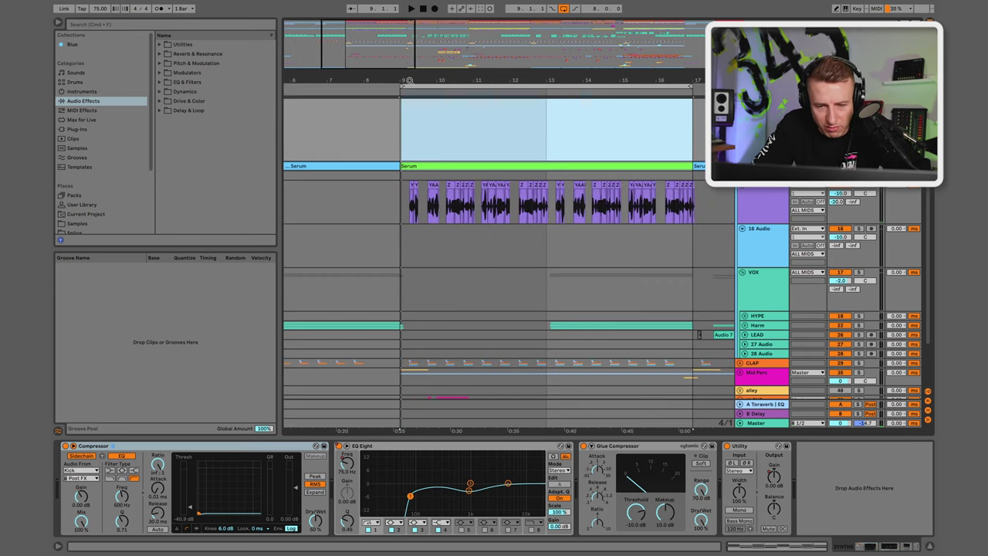
click(427, 189)
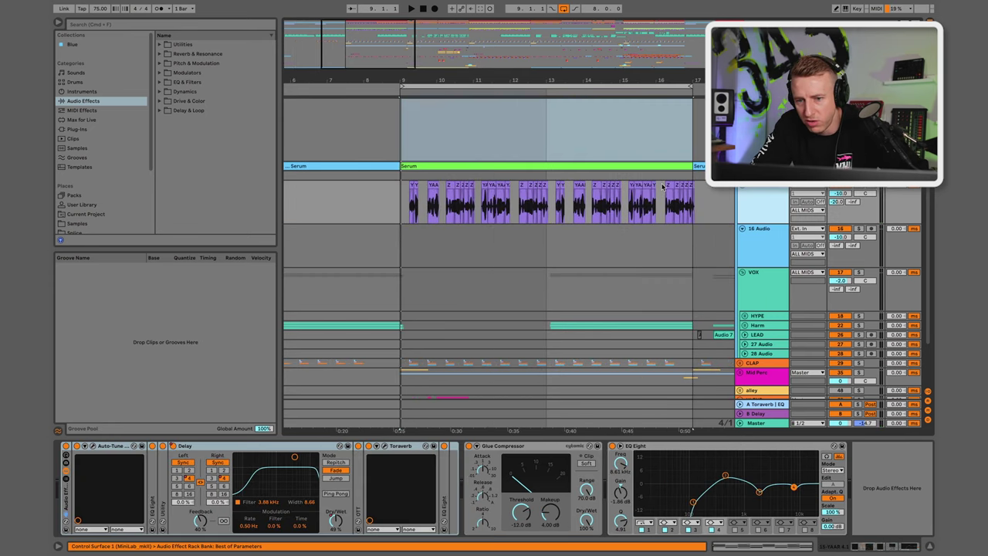
click(433, 186)
drag(433, 186, 433, 232)
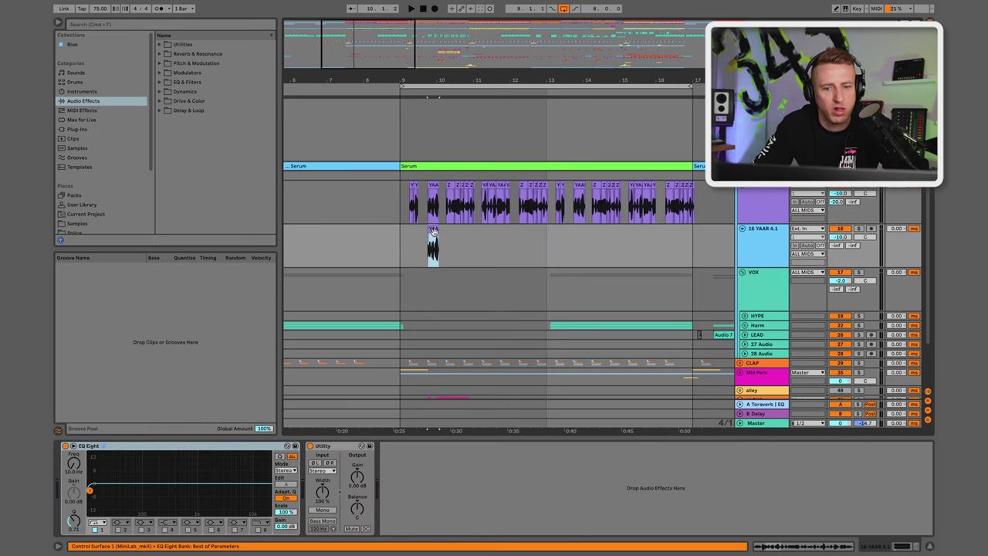
drag(438, 233, 637, 256)
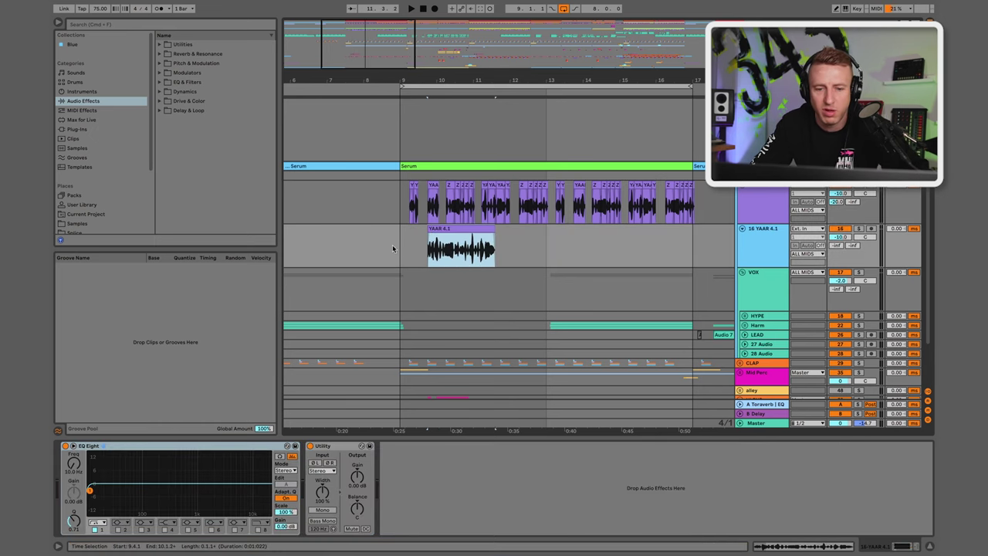
drag(428, 245, 346, 227)
Step: Solo the YAAR 4.1 vocal chops track and play it from 9.1.1
click(753, 218)
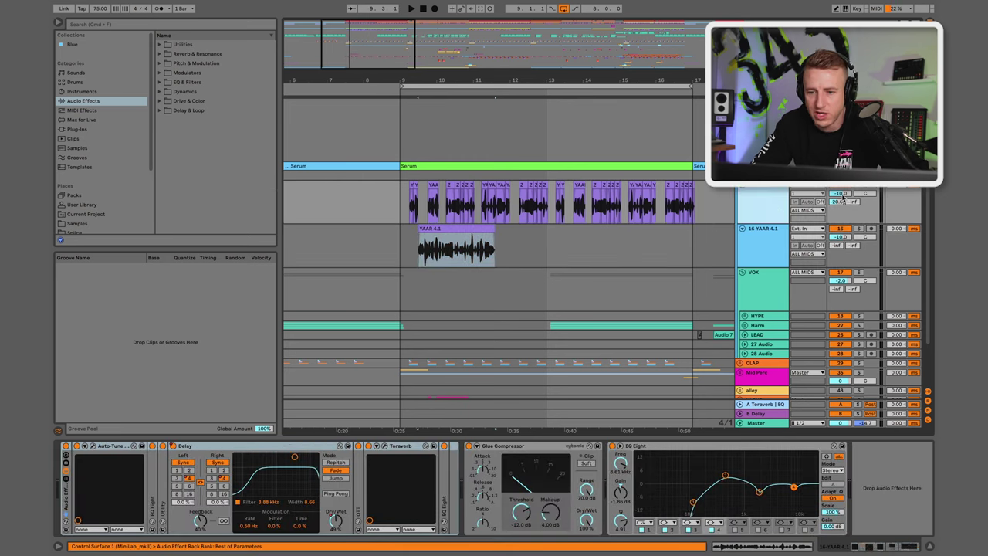
click(401, 186)
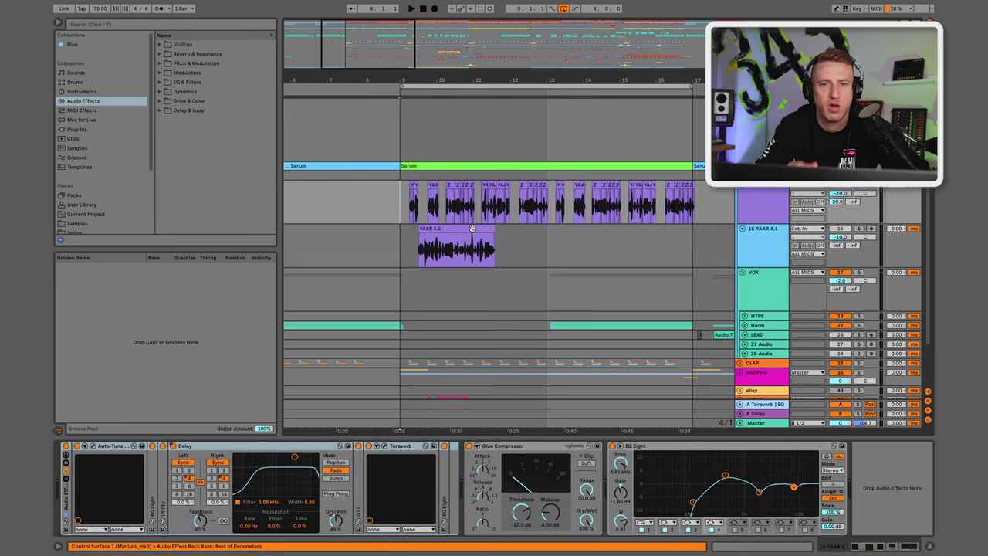
key(space)
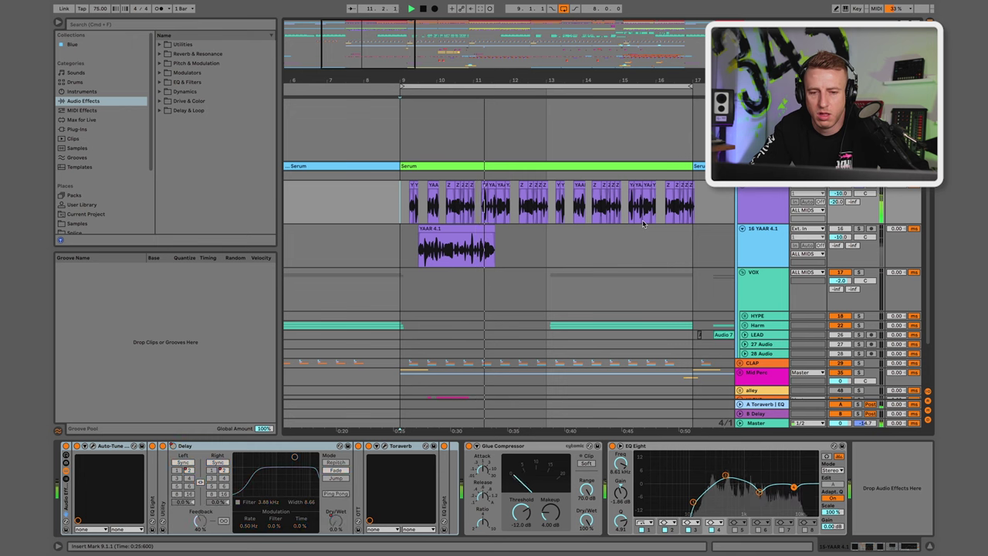
drag(482, 81, 483, 119)
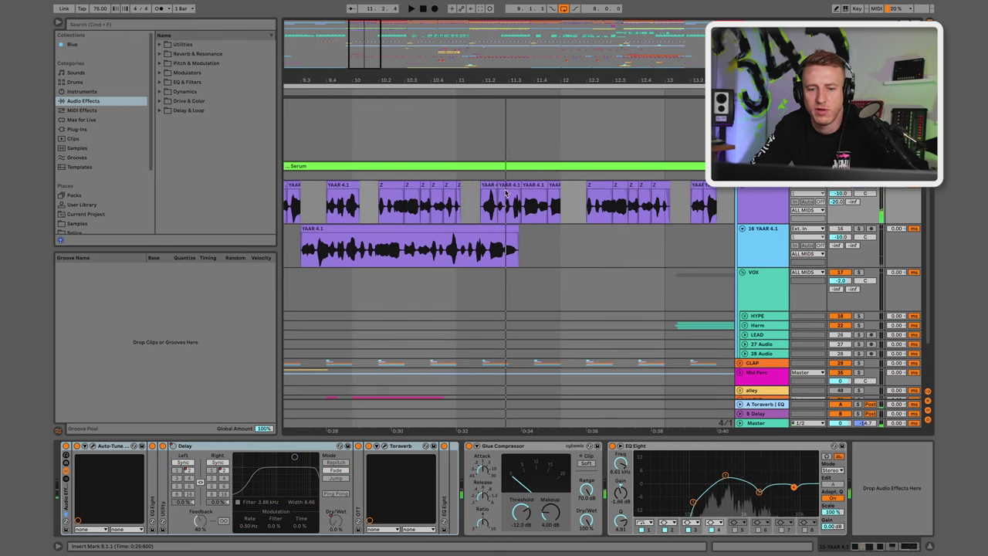
scroll(403, 192, left, 2)
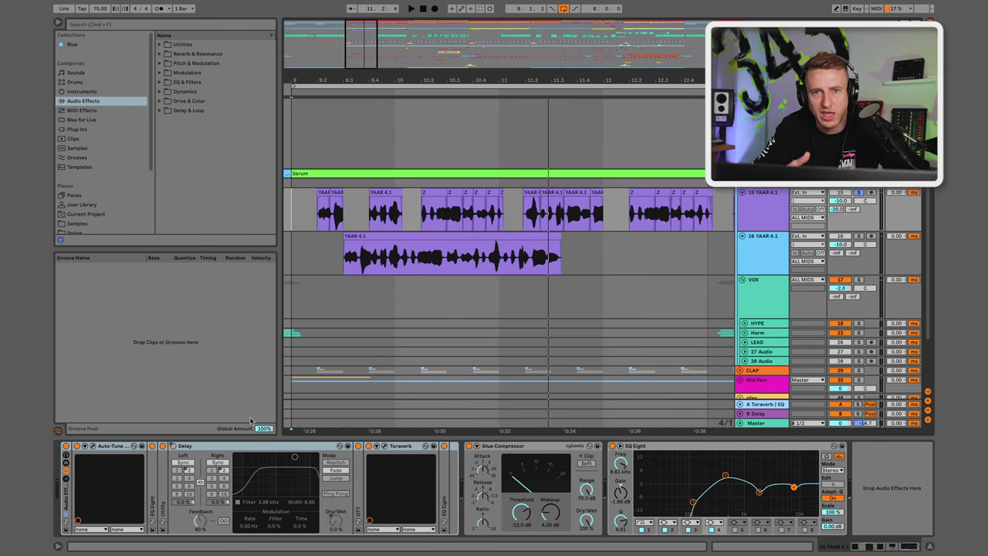
Step: Solo the track holding the uncut YAAR 4.1 clip and play the original vocal phrase
click(472, 237)
key(space)
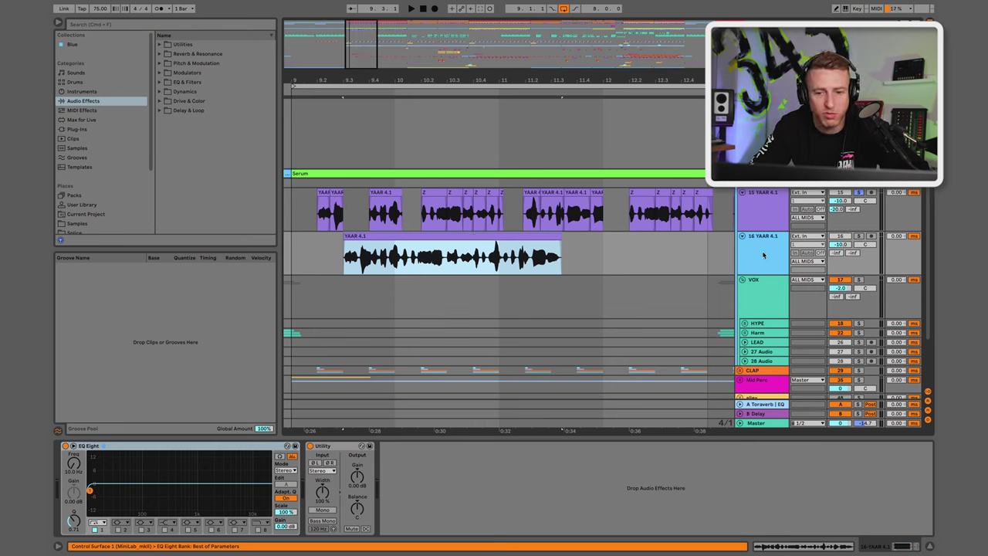
click(858, 235)
key(space)
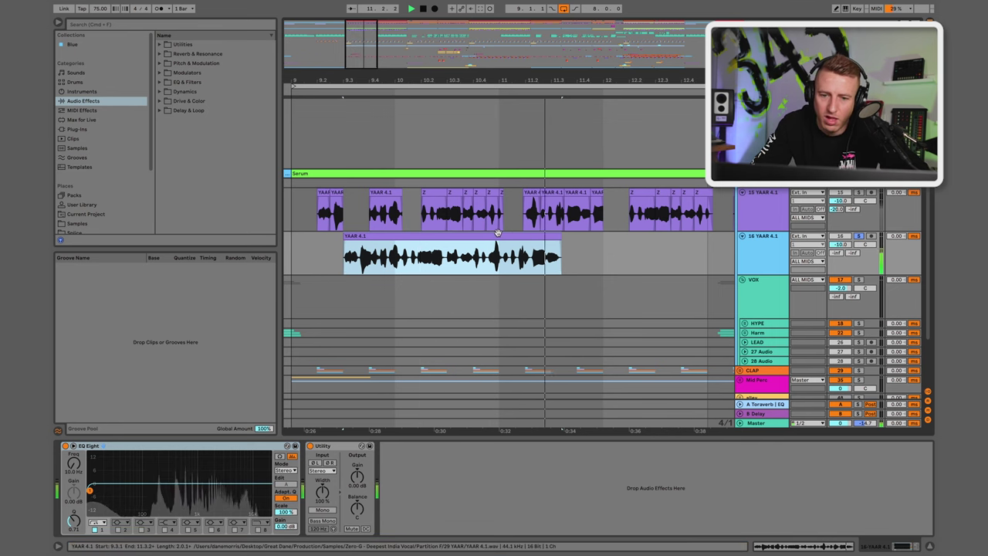
key(space)
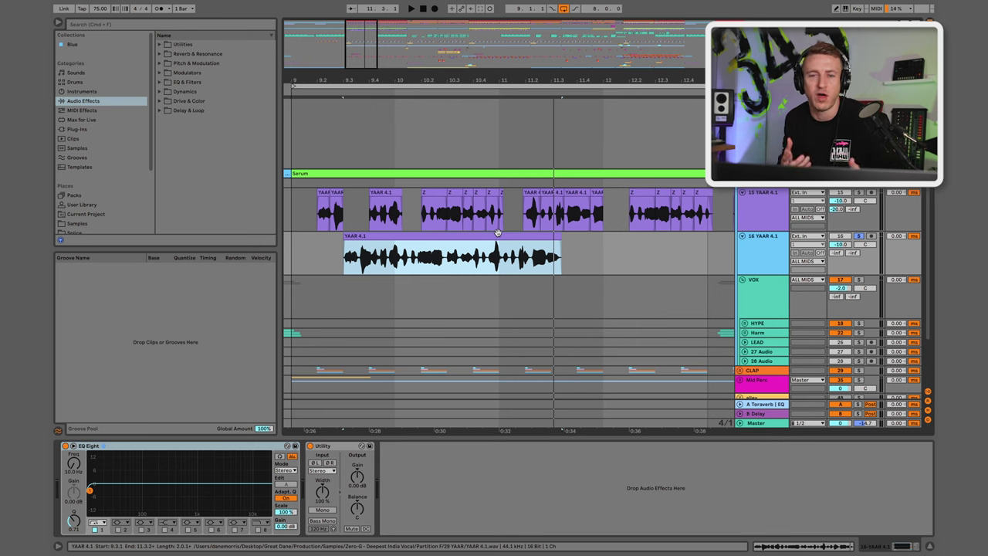
Step: Place the insert marker at 9.1.1 on the vocal chops track and delete the track holding the uncut copy
click(498, 230)
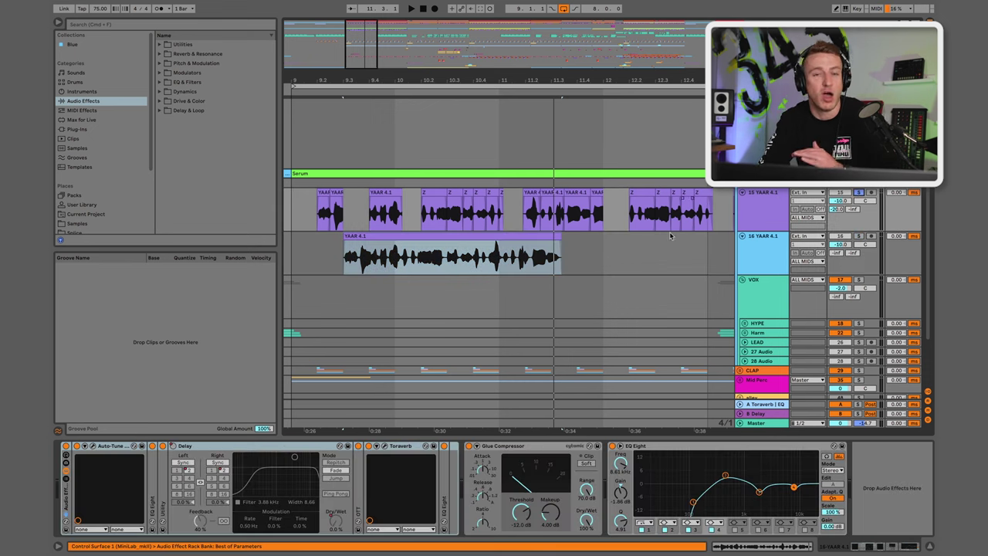
scroll(461, 230, left, 2)
click(363, 223)
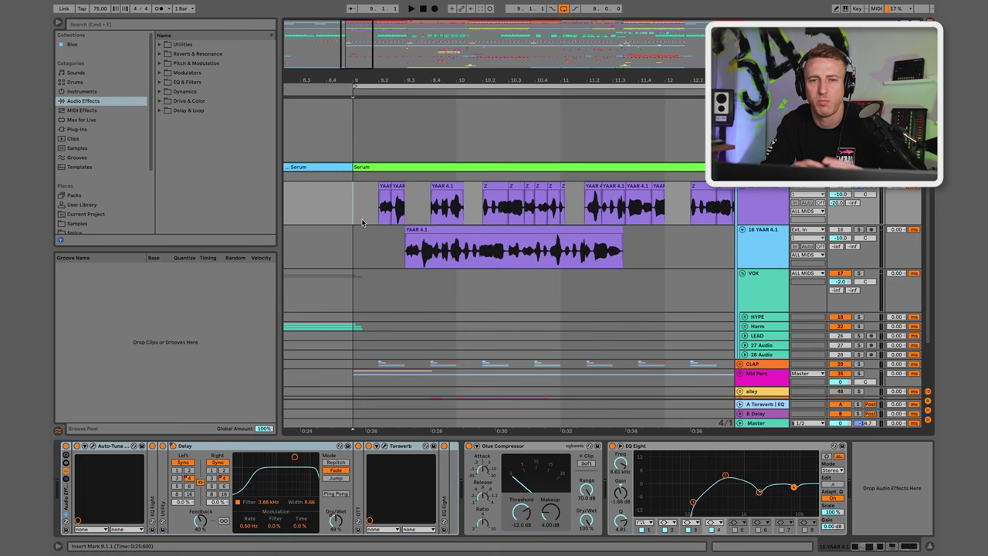
click(764, 260)
key(Delete)
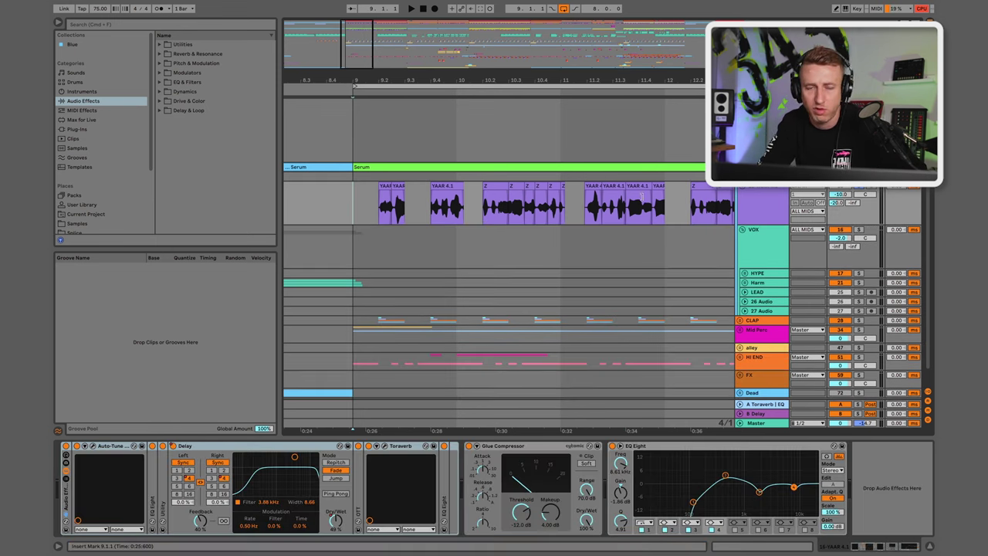
Step: Show the Delay's automation lanes on the vocal chops track and play the chops from 9.2.1
click(202, 446)
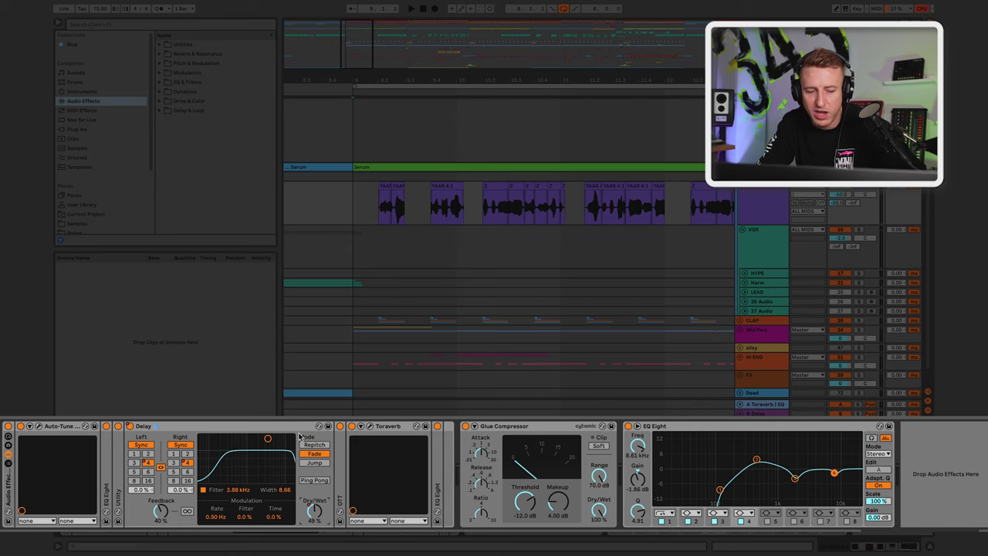
key(a)
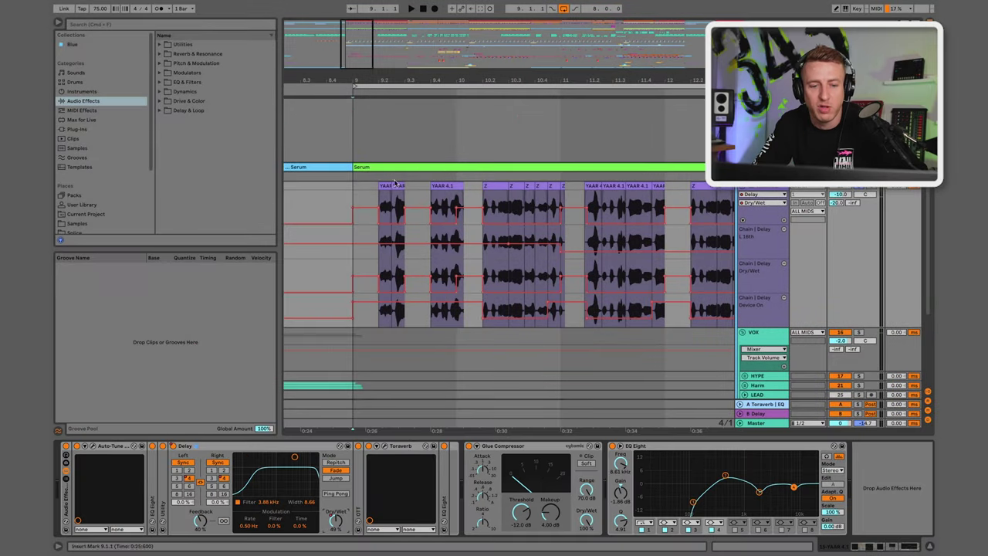
click(385, 186)
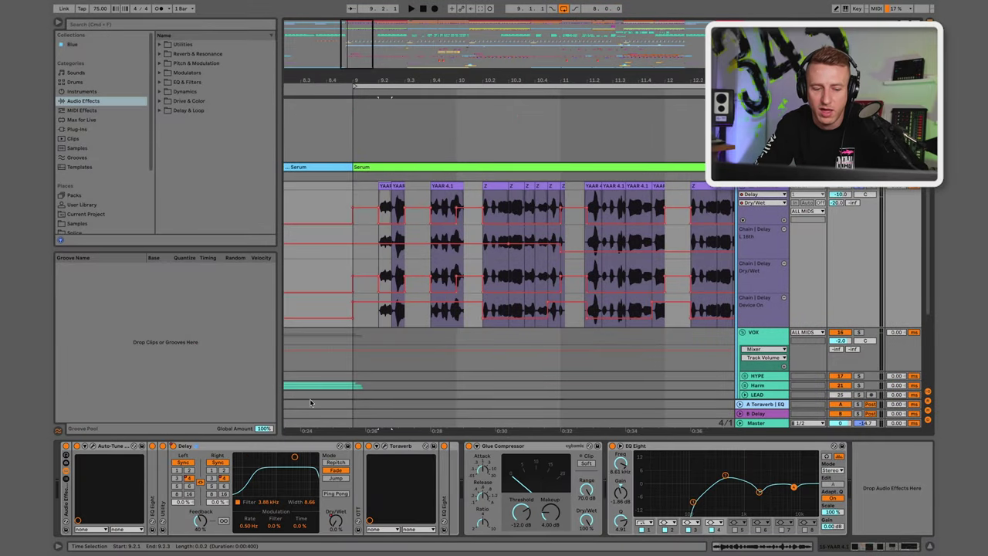
key(space)
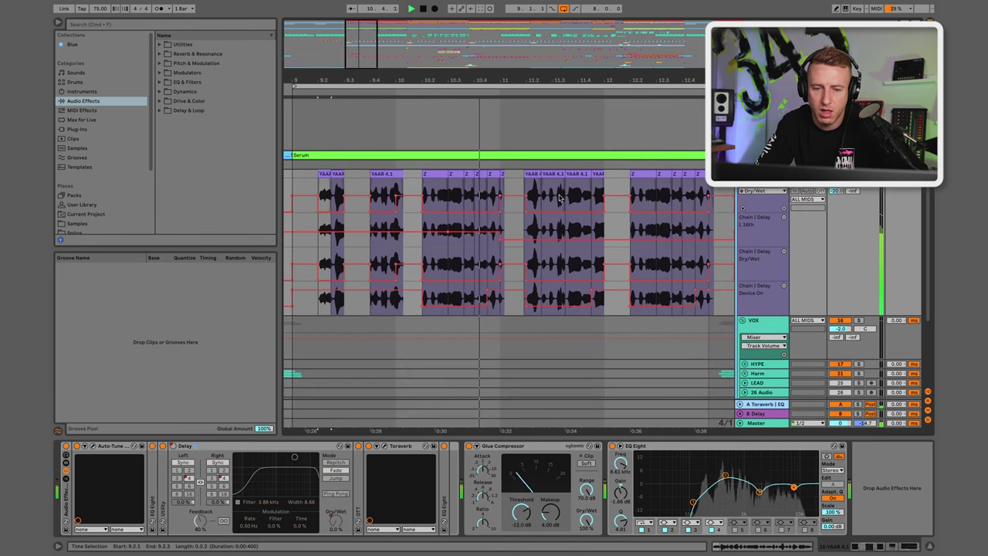
key(space)
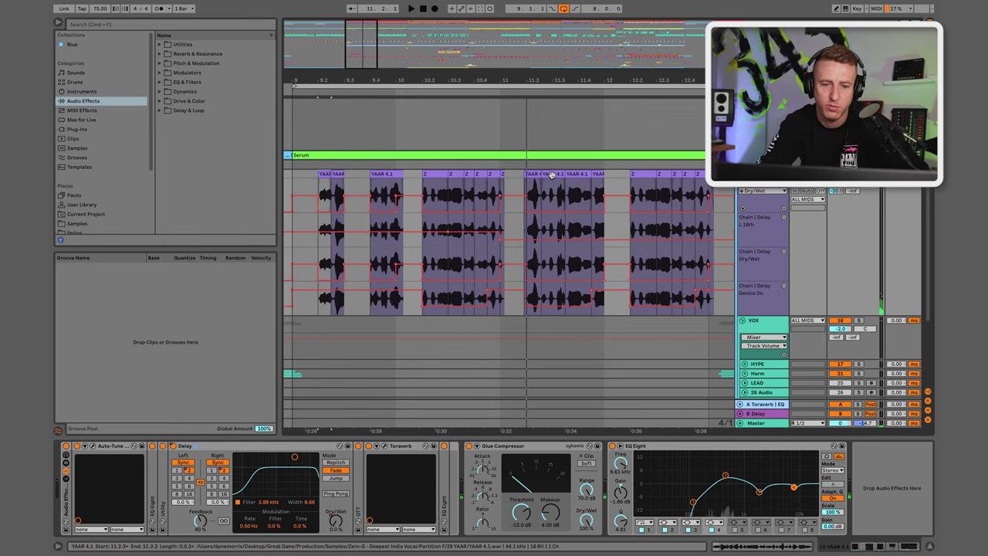
click(325, 174)
key(space)
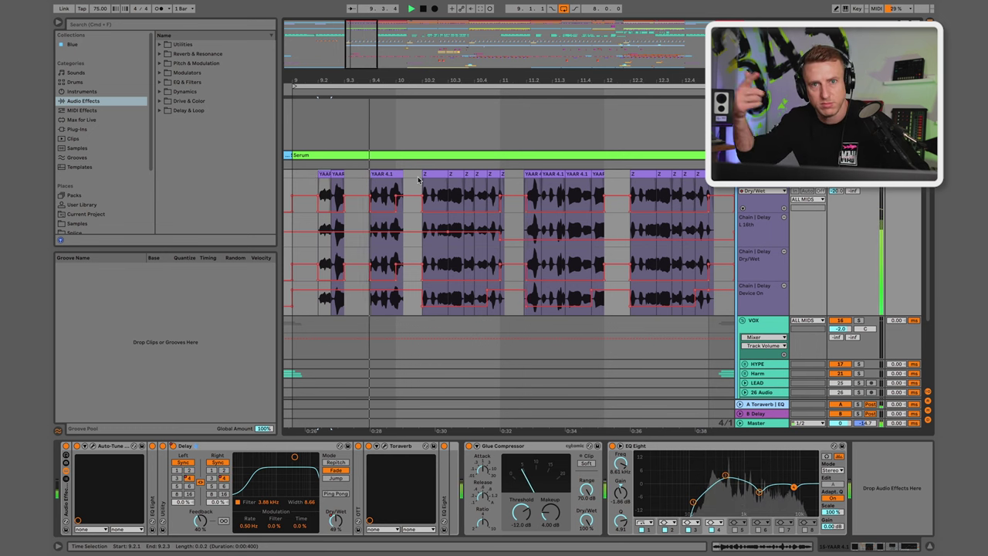
key(space)
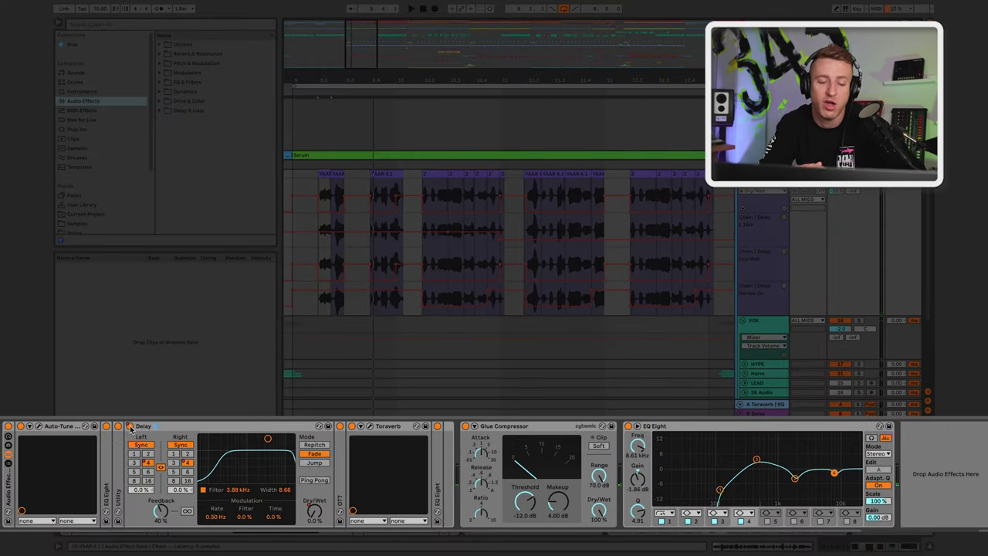
Step: Toggle the Delay to display its Device On automation, and play the vocal slice from 10.4.3
click(130, 427)
click(129, 427)
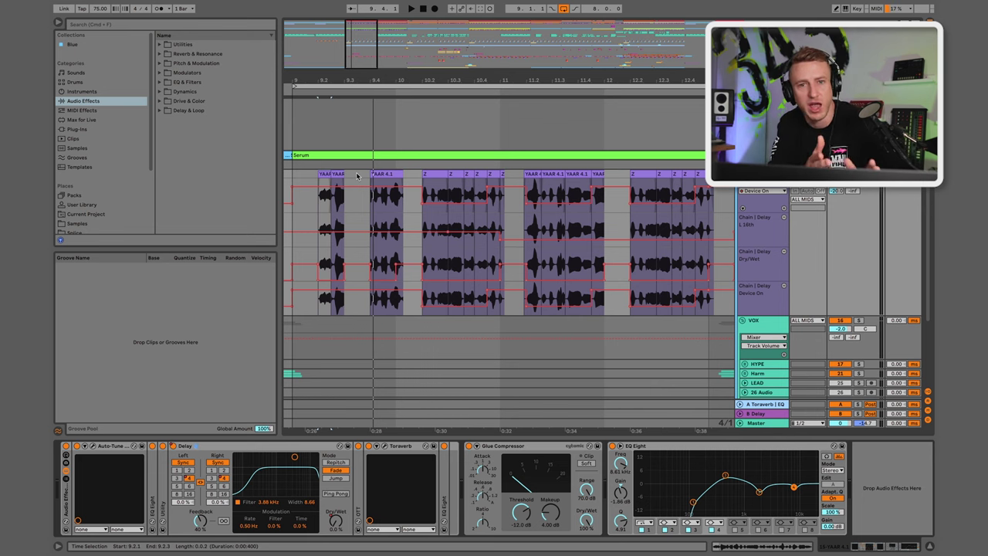
click(491, 175)
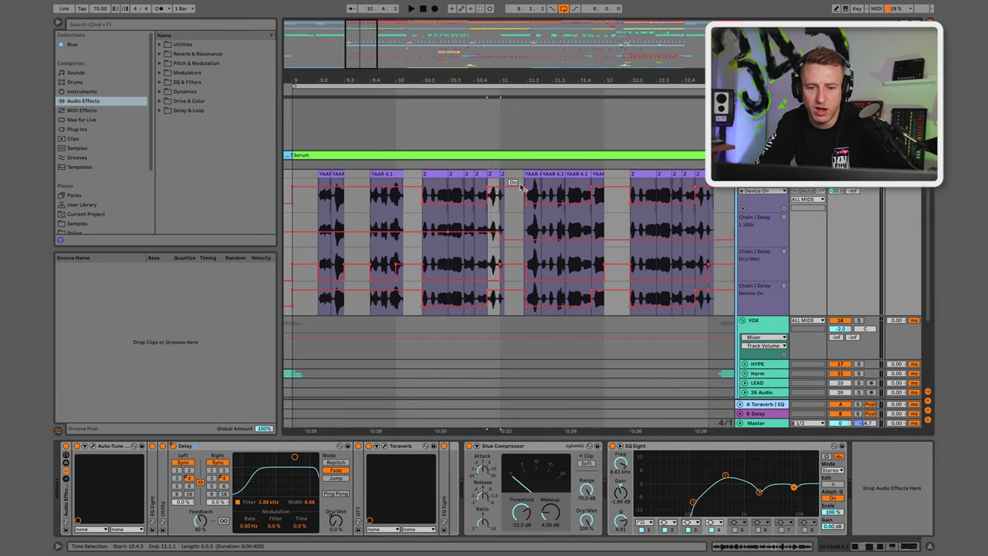
key(space)
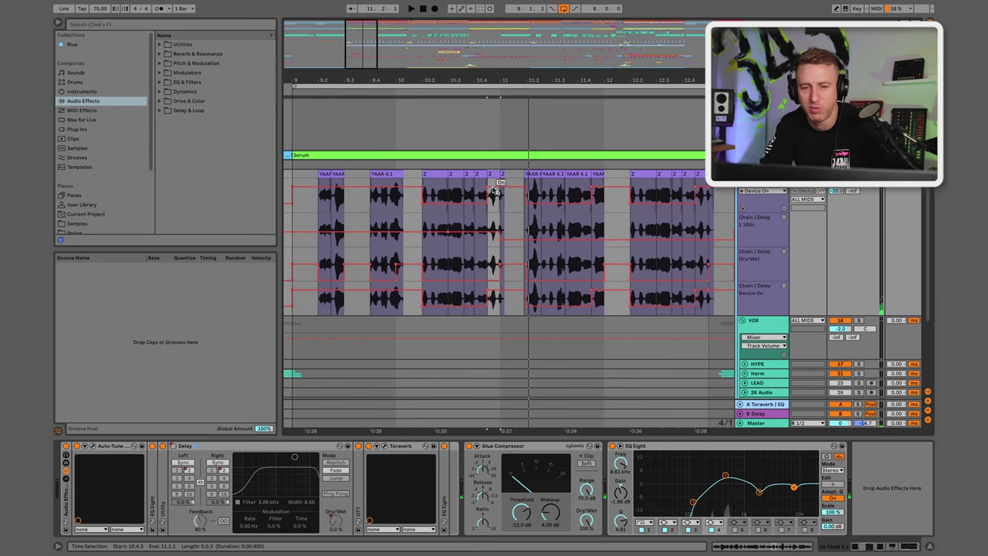
Step: Audition the vocal slices starting at 10.3.3 and 10.4.1 against the Delay automation
drag(506, 82, 506, 113)
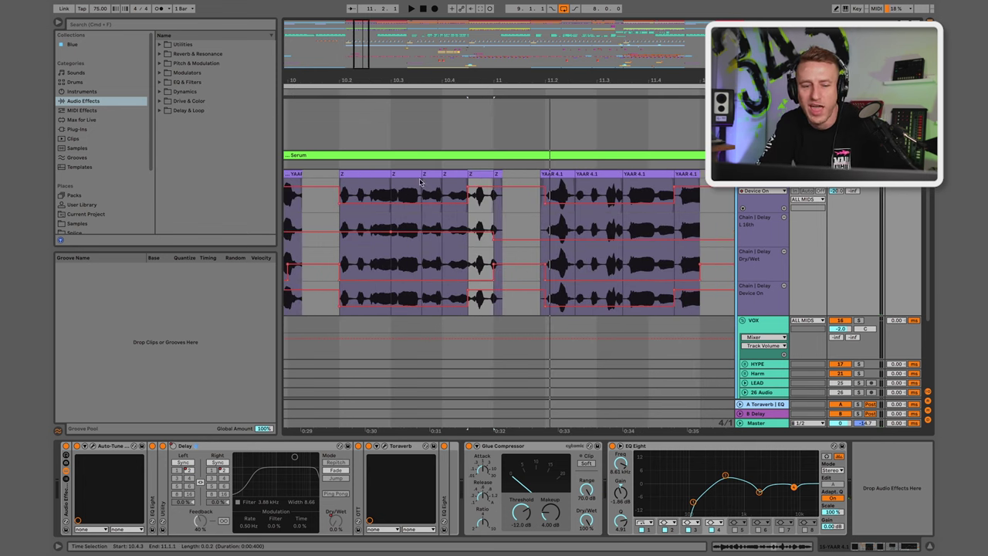
drag(421, 182, 442, 183)
key(space)
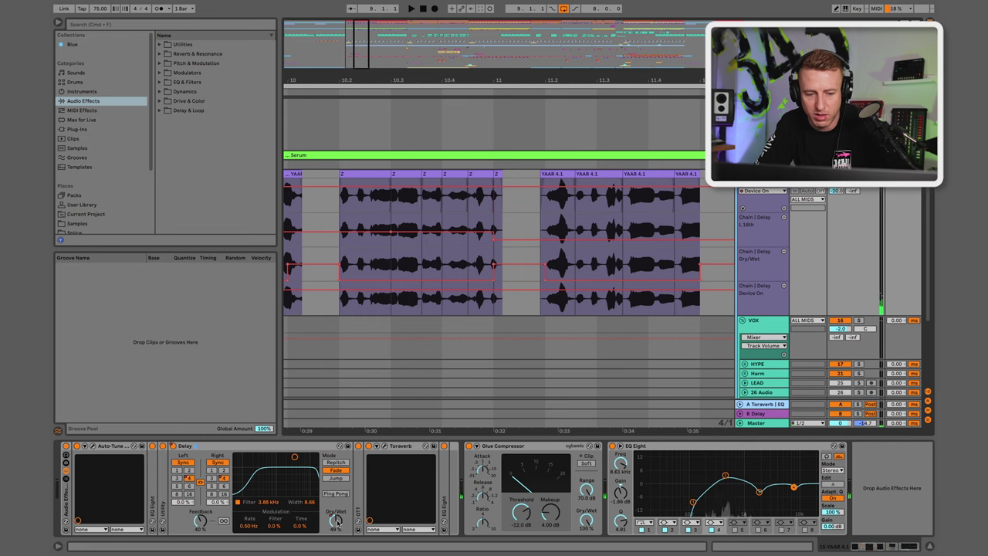
key(space)
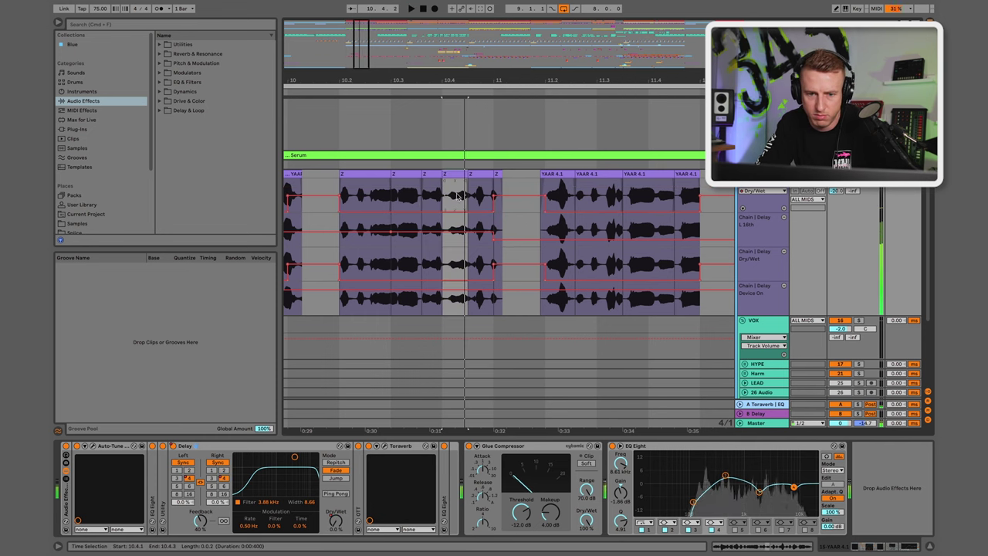
key(space)
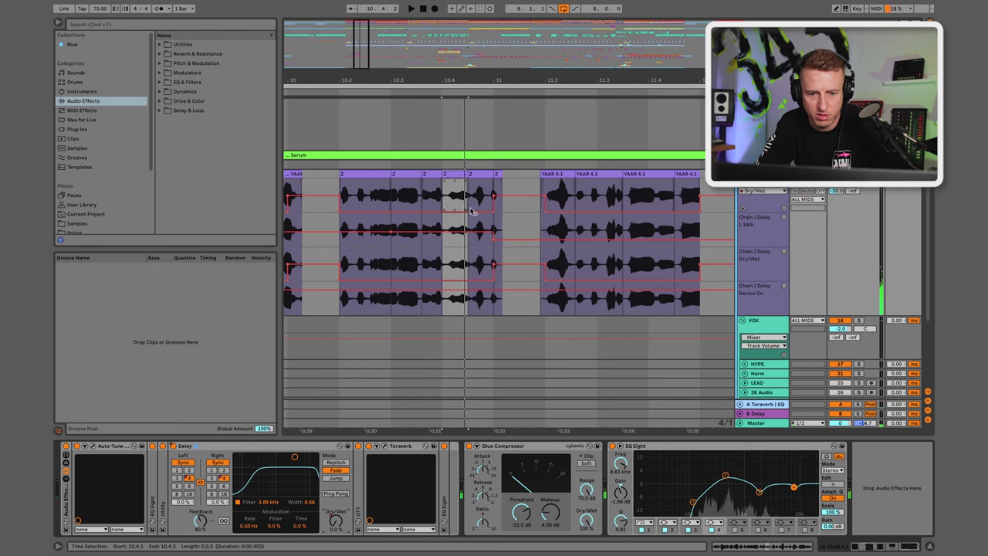
Step: Audition the vocal chops around the slices starting at 10.4.1 and 10.3.1
key(space)
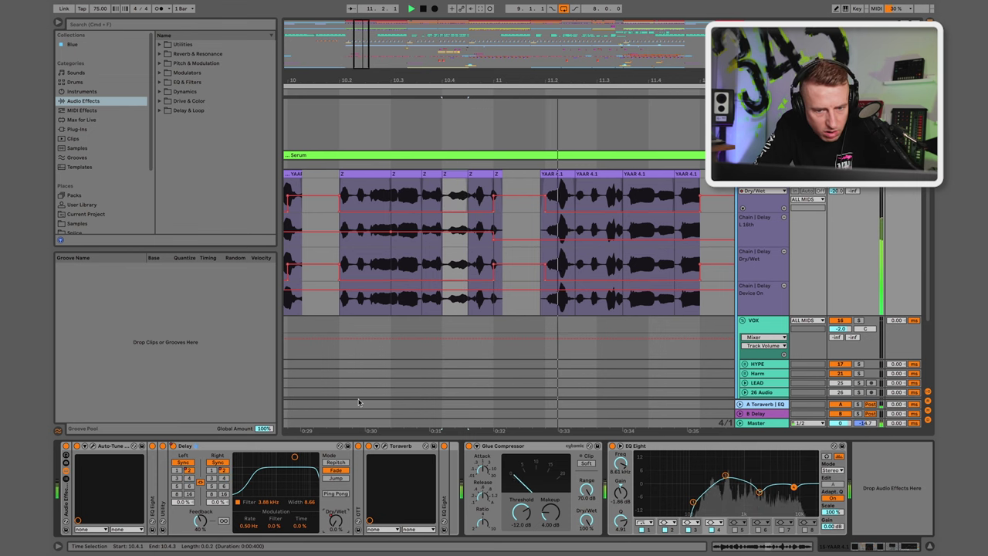
key(space)
key(space)
key(space)
key(Home)
drag(390, 195, 421, 196)
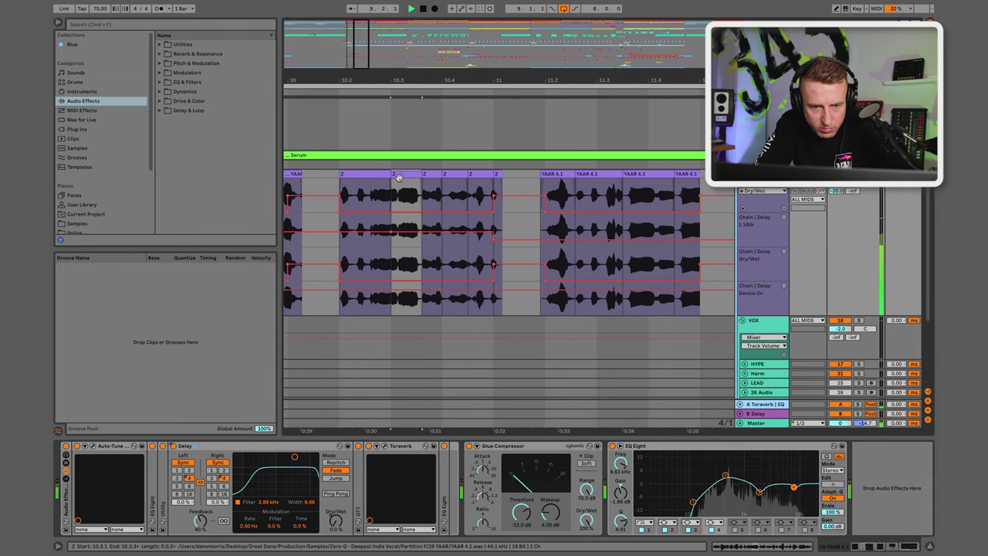
key(space)
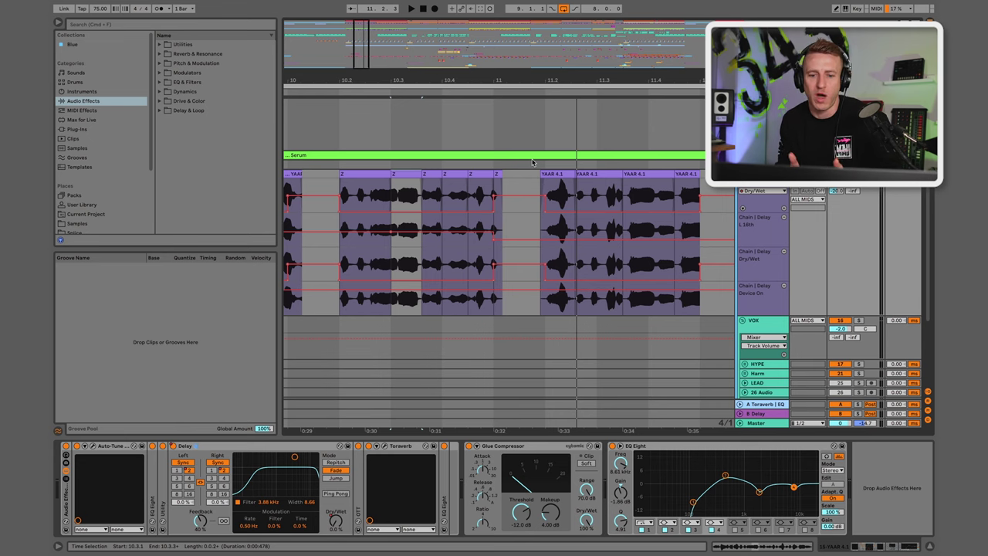
Step: Undo the Delay's Device On automation change and the deletion of the uncut vocal track, and hide the automation
key(super+z)
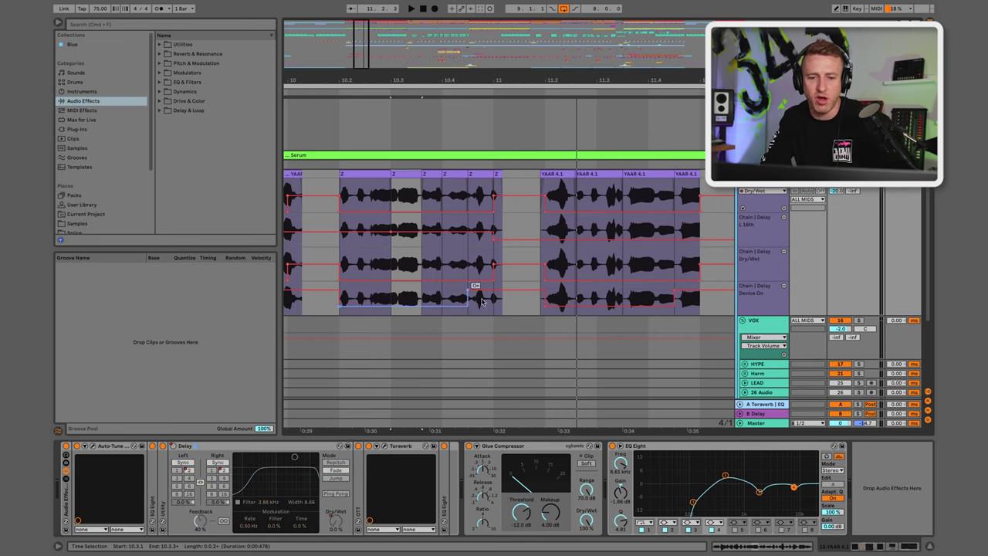
key(super+z)
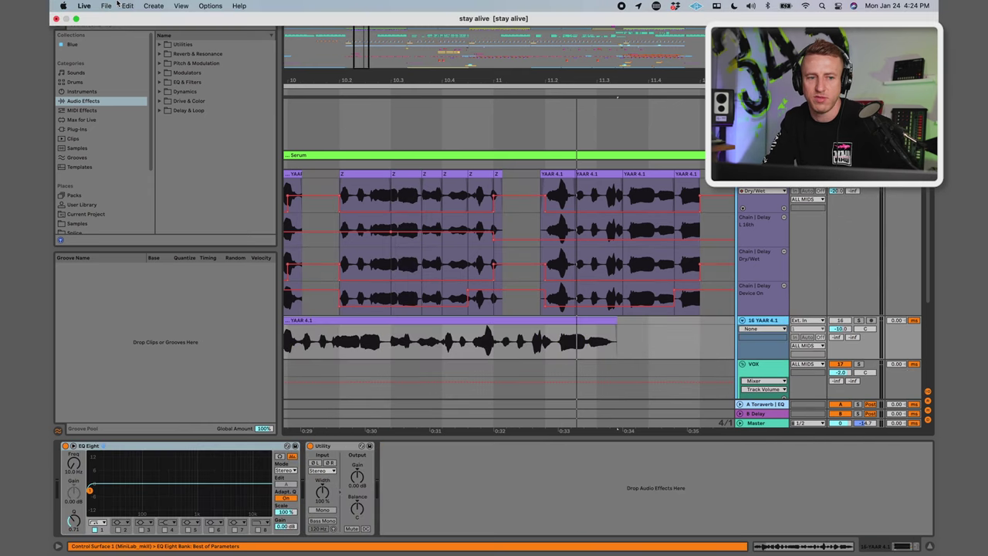
key(a)
click(467, 184)
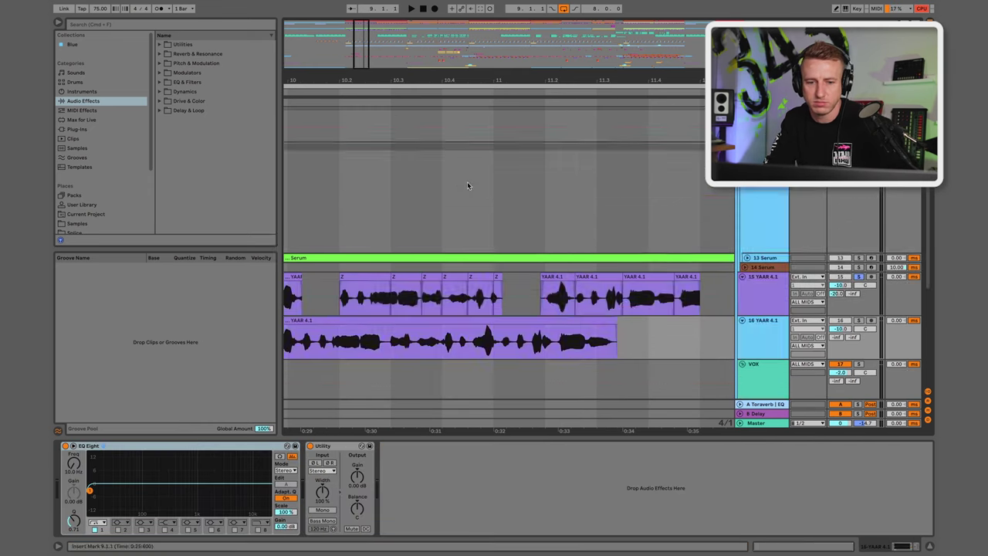
Step: Show the automation again and audition the vocal slices starting at 10.4.3 and 10.3.1
key(a)
scroll(468, 254, down, 2)
click(480, 237)
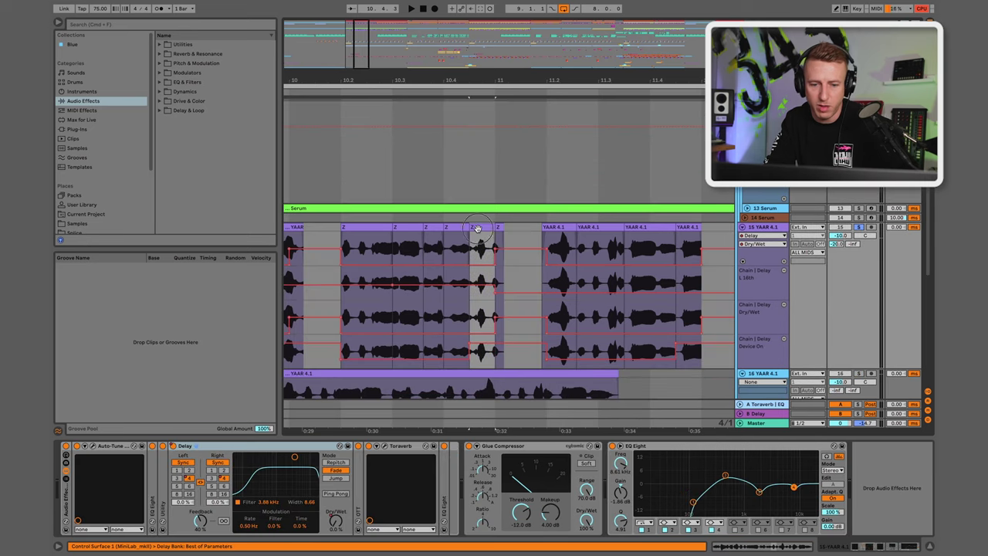
key(space)
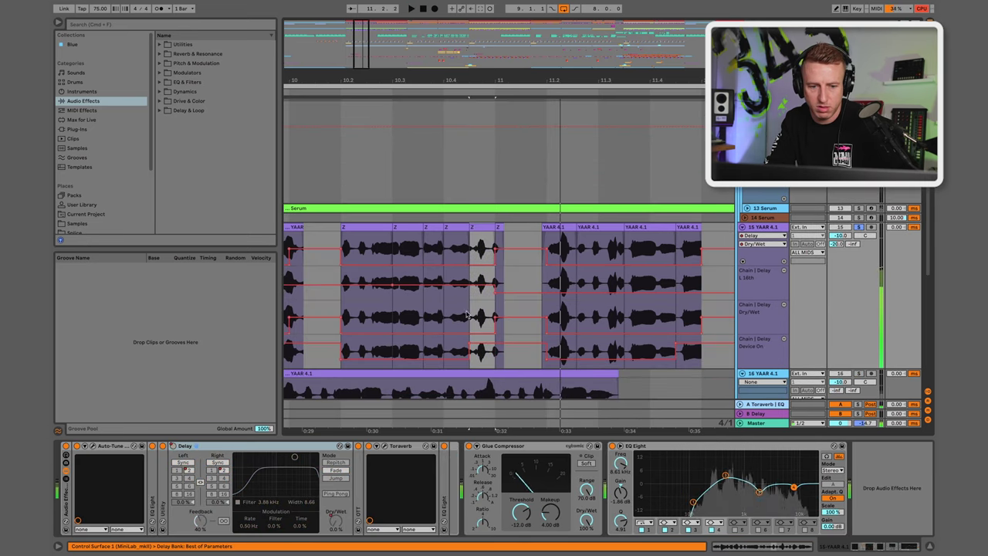
key(space)
click(407, 232)
key(space)
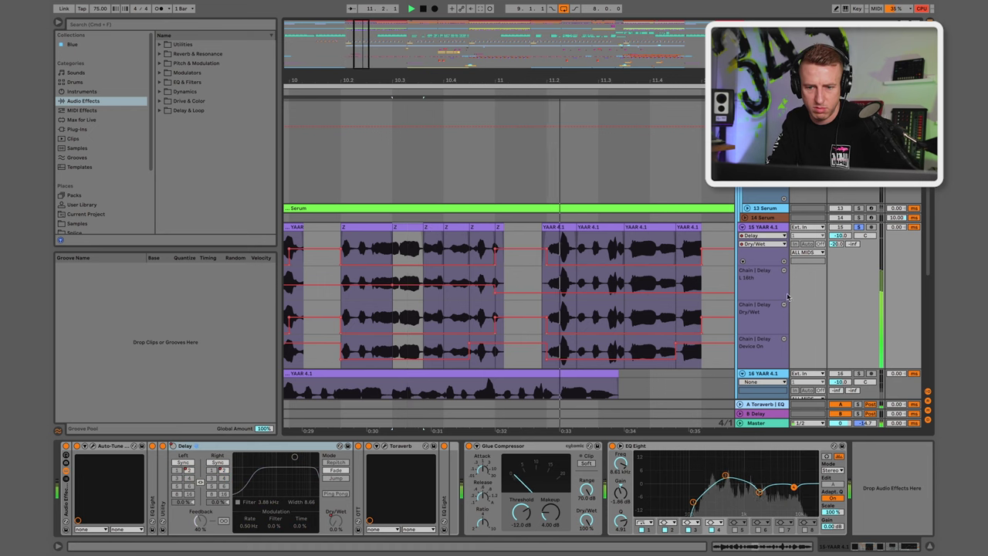
key(space)
Step: Remove the Delay's separate L 16th and Dry/Wet automation lanes and unsolo the vocal chops track
click(784, 270)
click(783, 270)
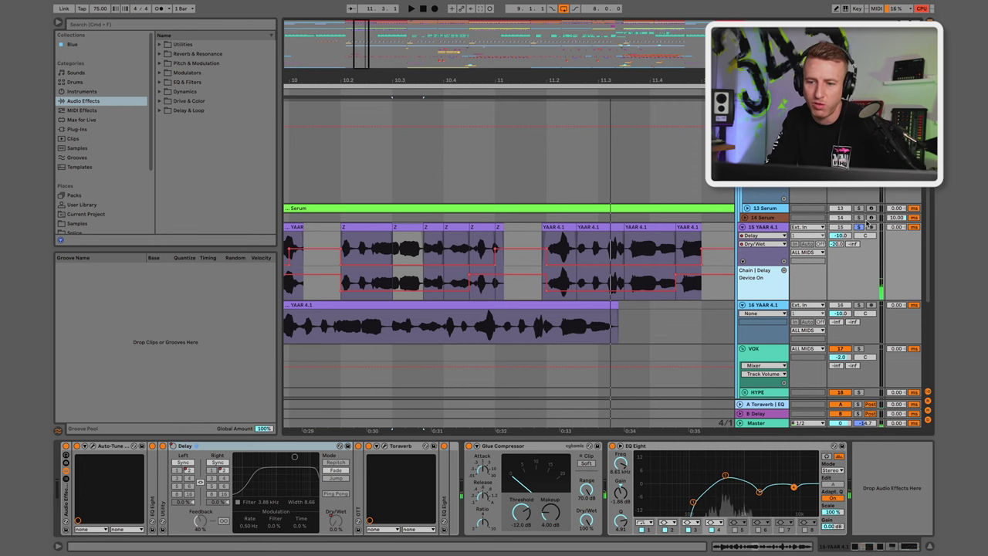
click(858, 227)
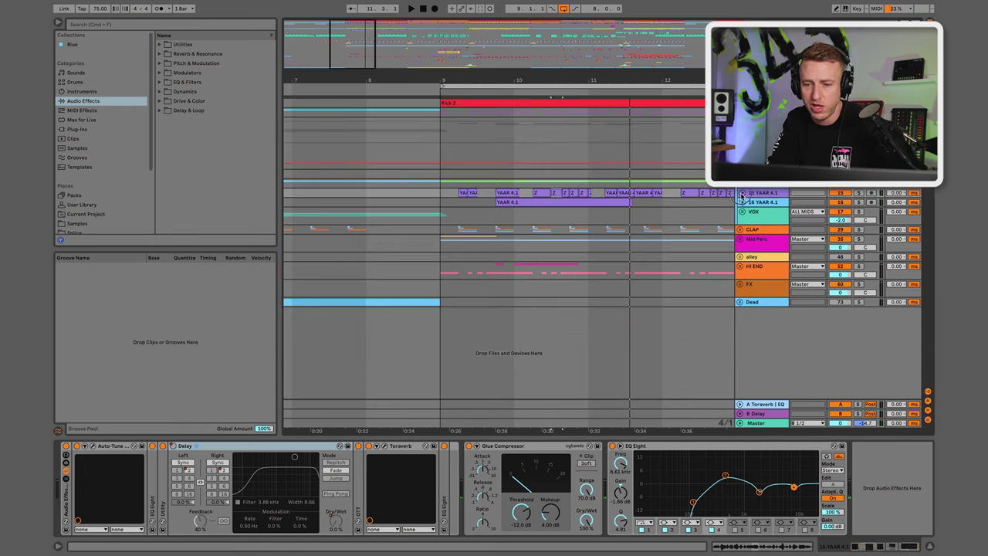
Step: Unfold the vocal chops track in the zoomed-out arrangement and solo it
click(742, 196)
click(760, 212)
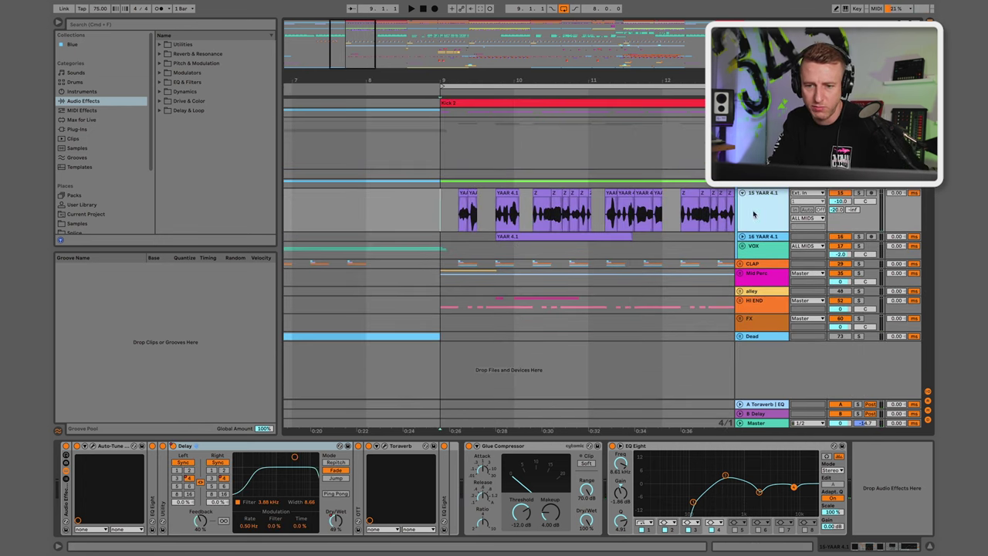
click(859, 193)
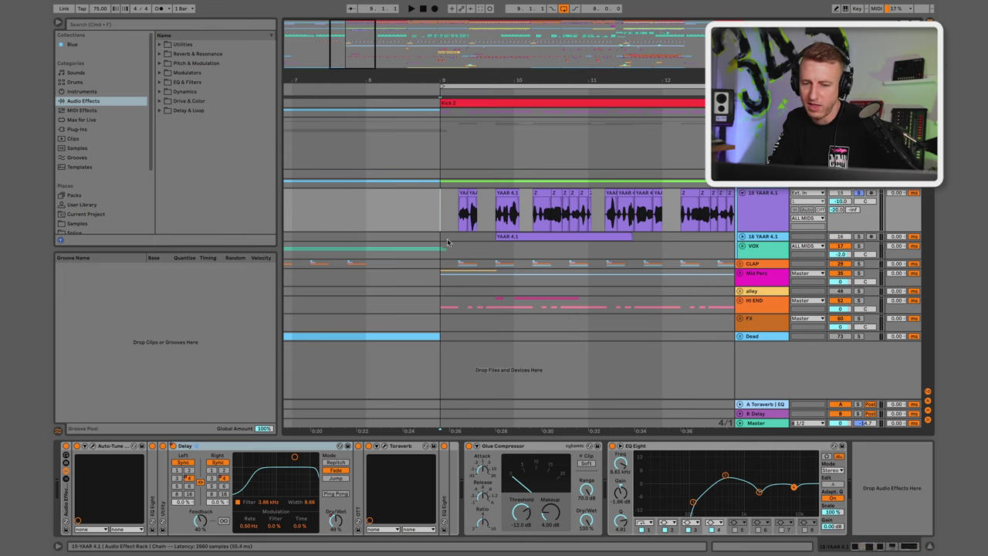
Step: Open the Auto-Tune Pro window on the vocal chops track, examine its Retune Speed, and close it
key(super+alt+p)
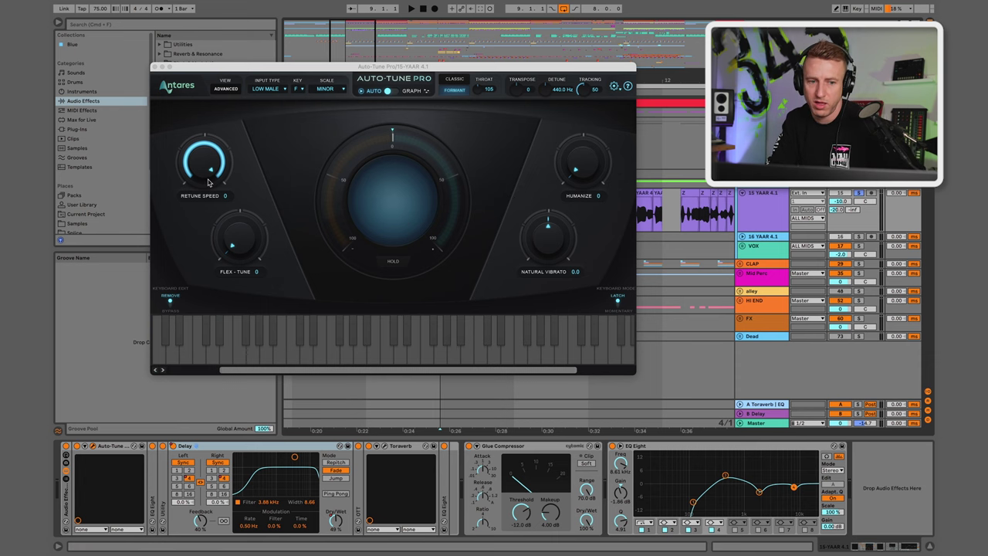
click(212, 116)
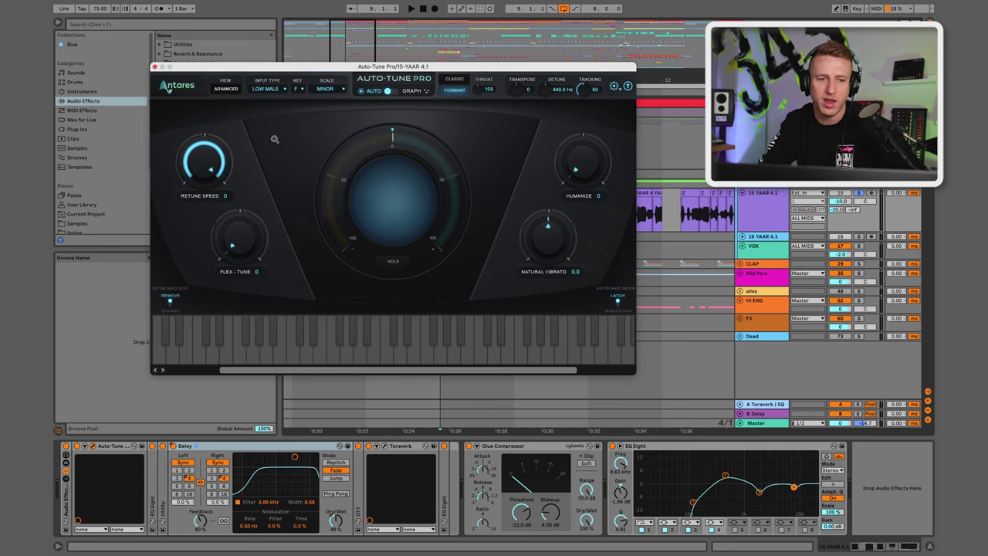
click(155, 67)
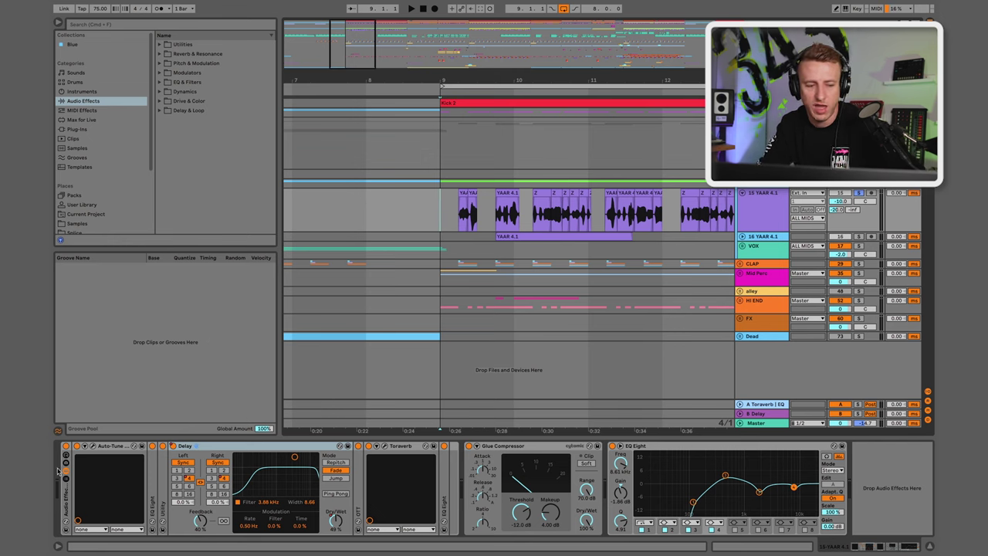
Step: Play the vocal chops from 9.1.1 with Auto-Tune bypassed, both soloed and within the full mix
key(space)
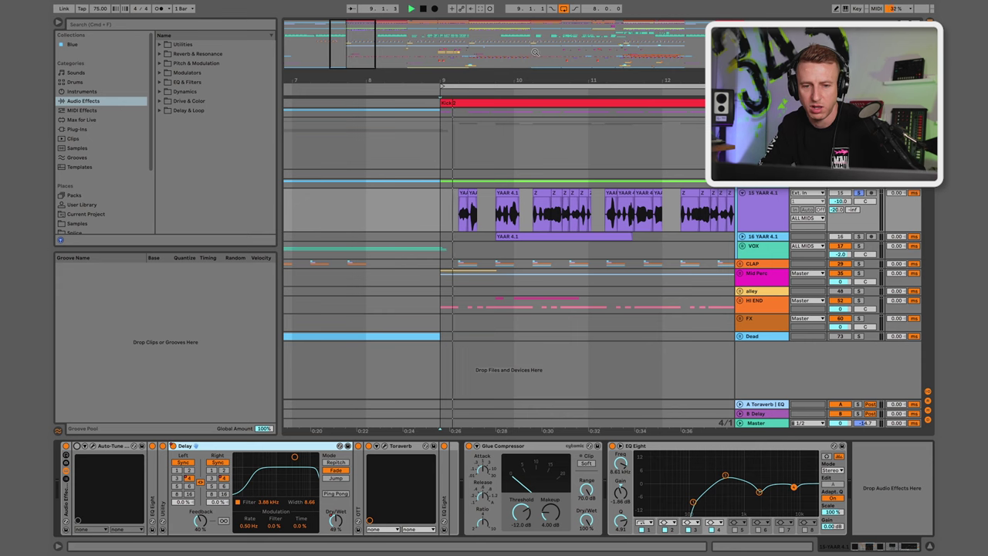
drag(503, 89, 503, 77)
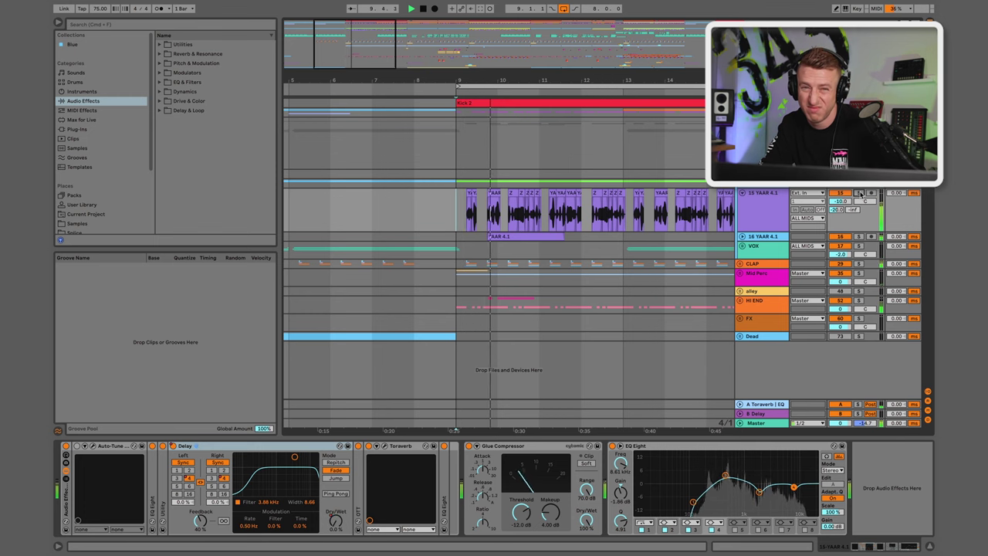
key(space)
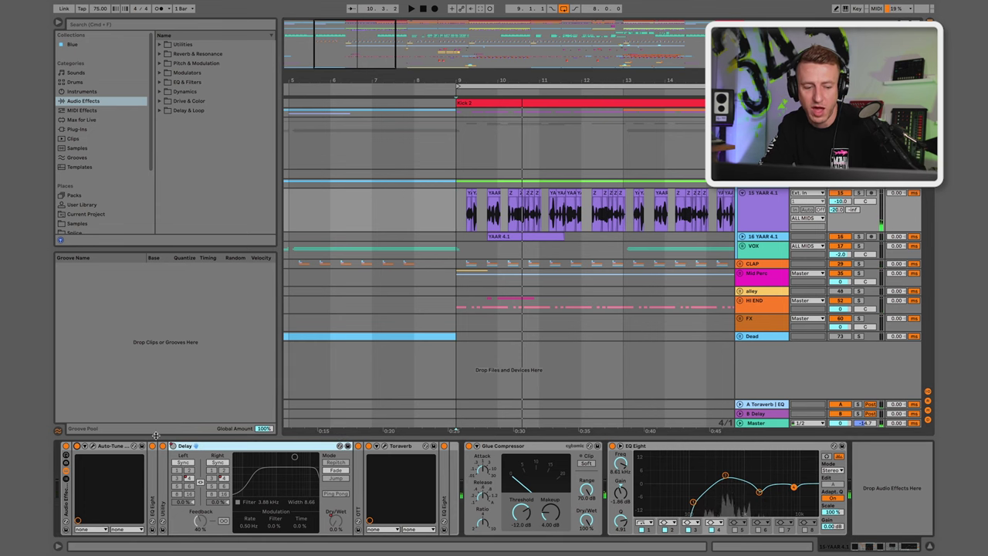
Step: Unfold the EQ Eight after Auto-Tune and examine the device chain from its curve through the Delay
double_click(155, 500)
scroll(248, 488, right, 3)
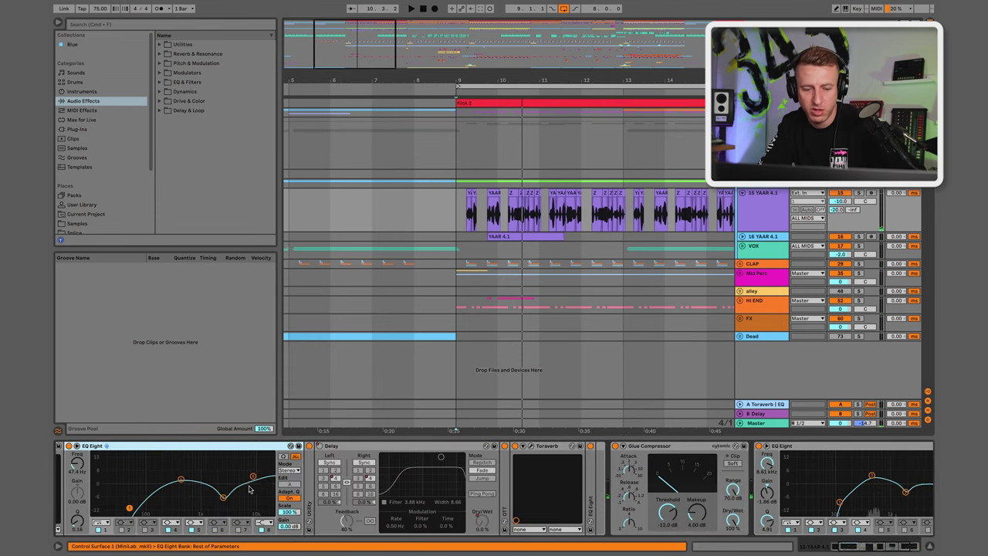
click(262, 447)
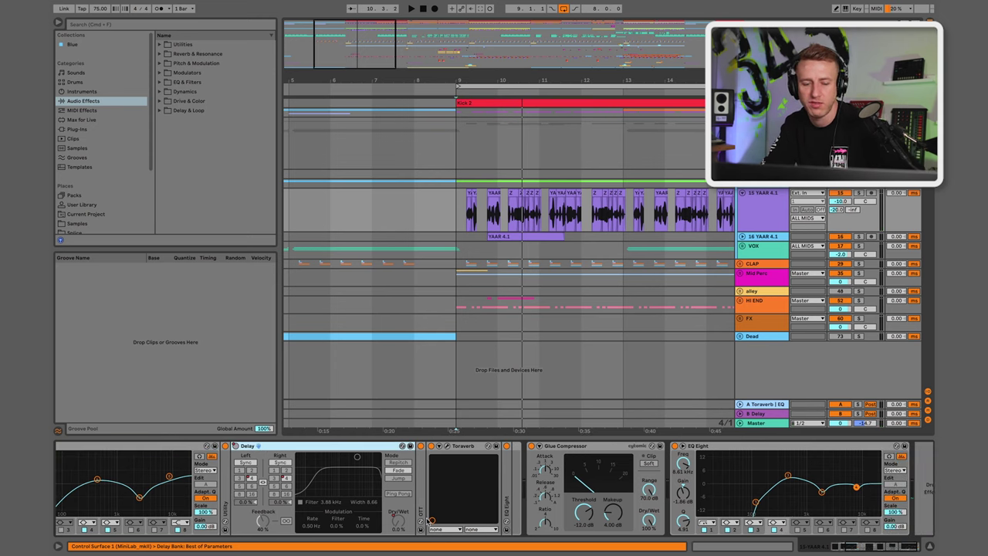
click(397, 526)
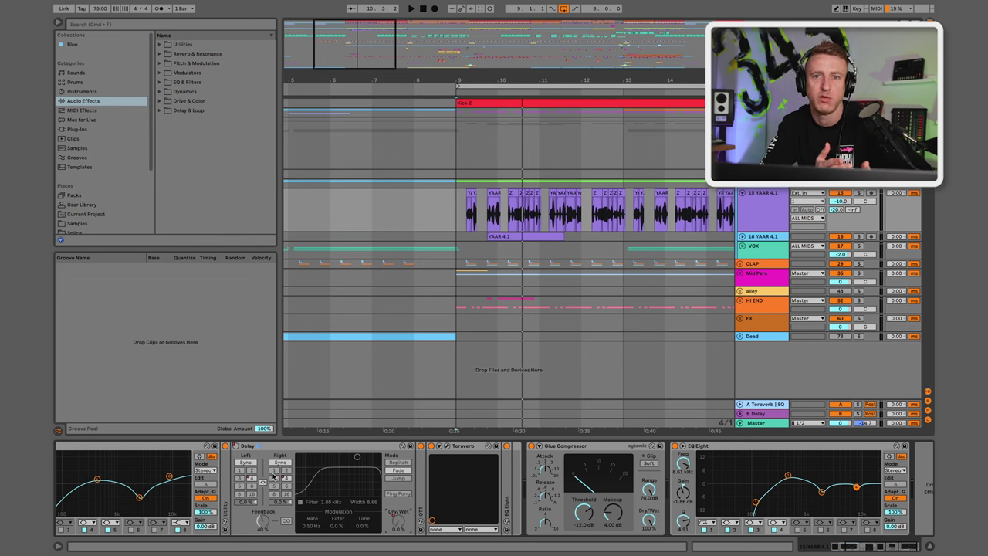
scroll(272, 476, right, 2)
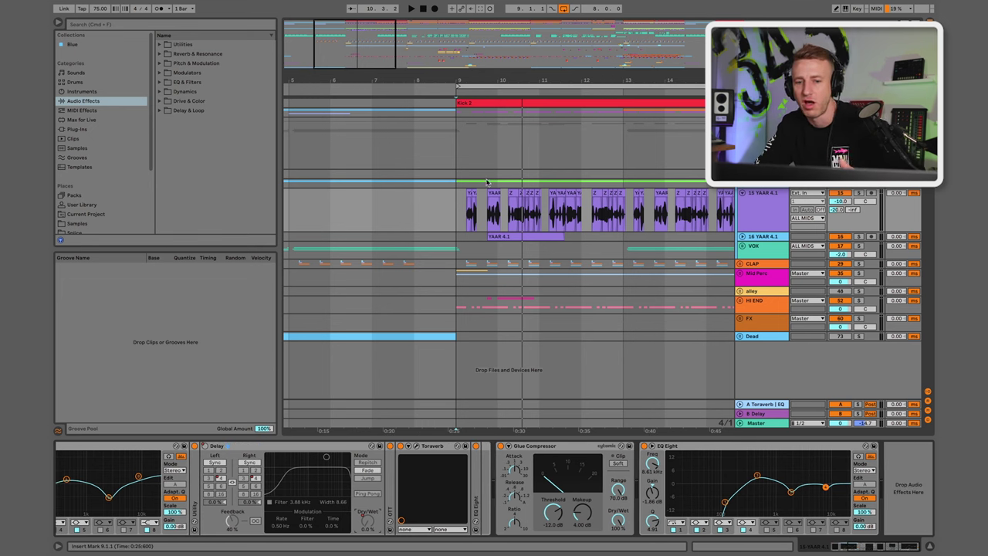
Step: Show automation on the vocal chops track and move the Delay's Dry/Wet envelope into its own lane
drag(490, 82, 490, 71)
scroll(517, 128, right, 2)
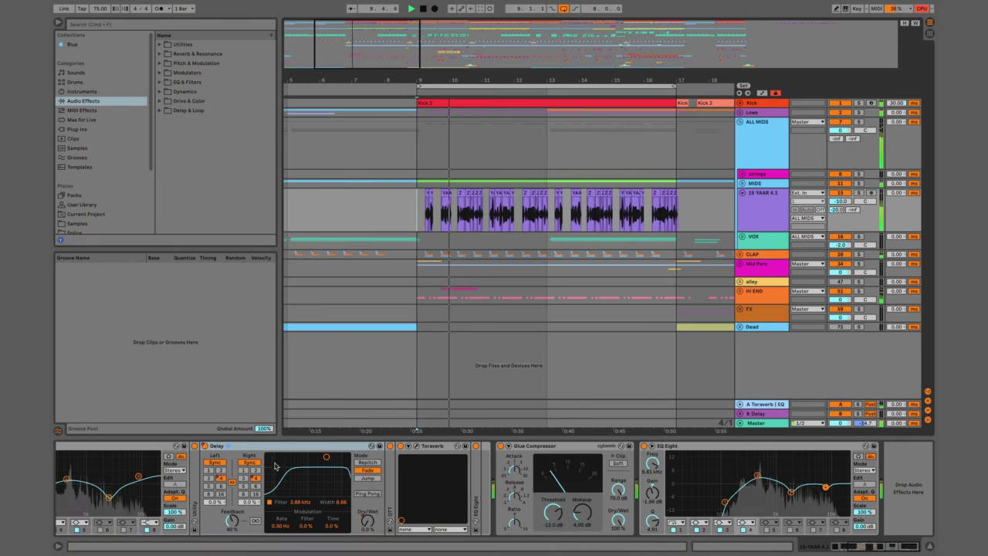
click(752, 199)
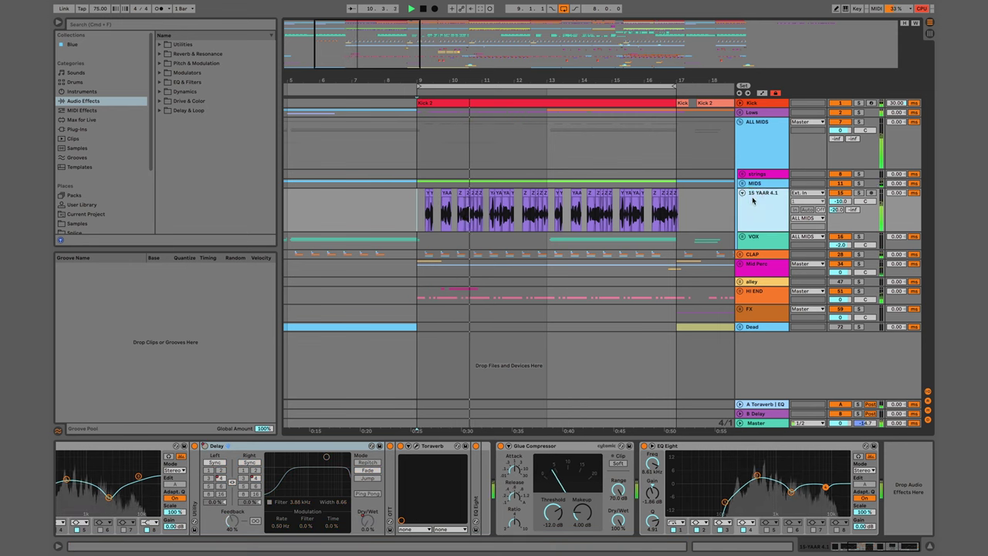
key(a)
click(752, 200)
click(747, 246)
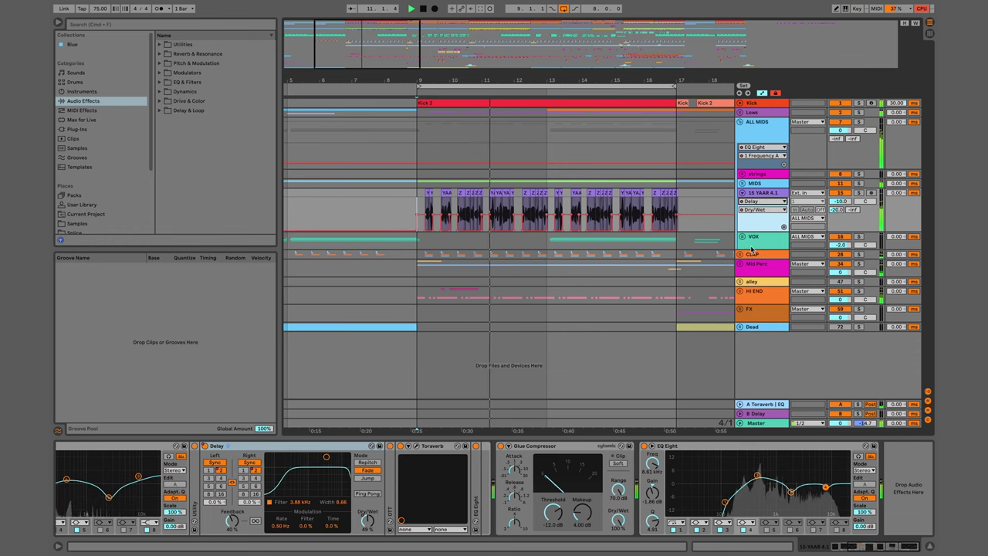
click(776, 210)
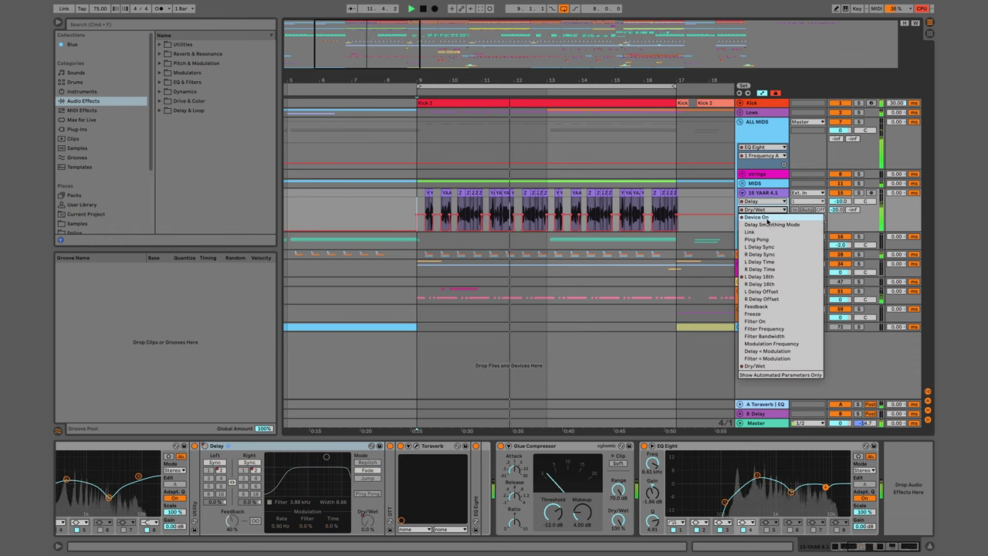
click(767, 210)
click(783, 227)
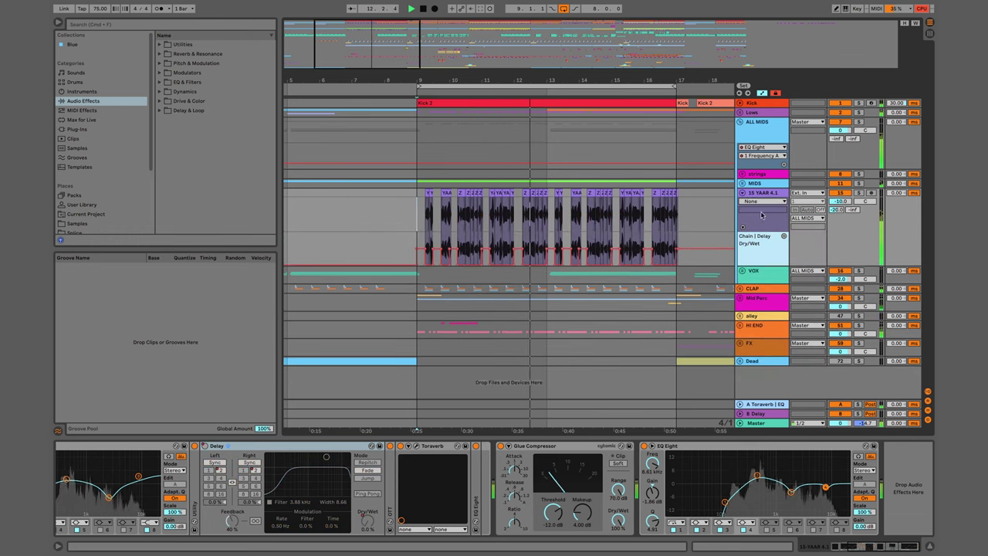
Step: Display the Delay's Device On automation in a separate lane on the vocal chops track
click(764, 206)
click(759, 241)
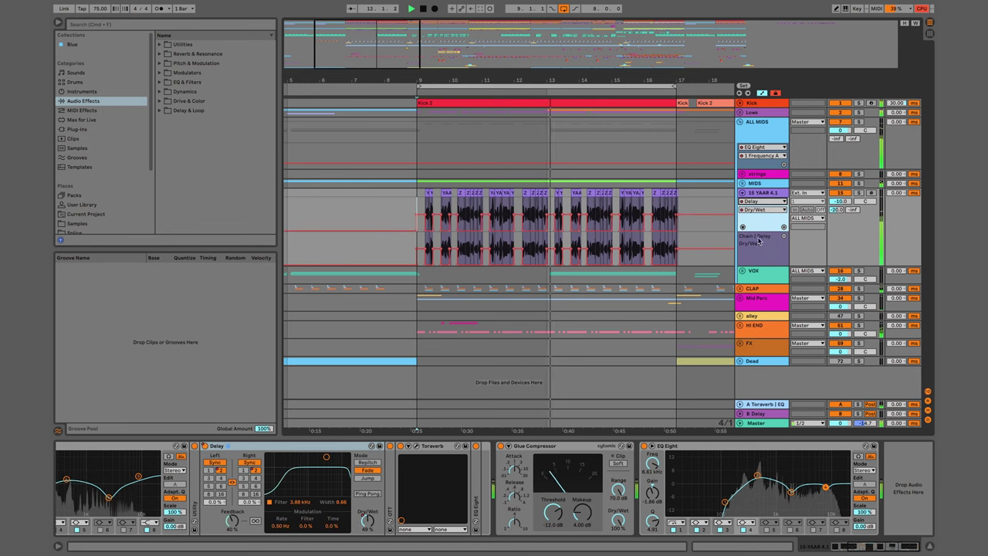
click(761, 210)
click(757, 220)
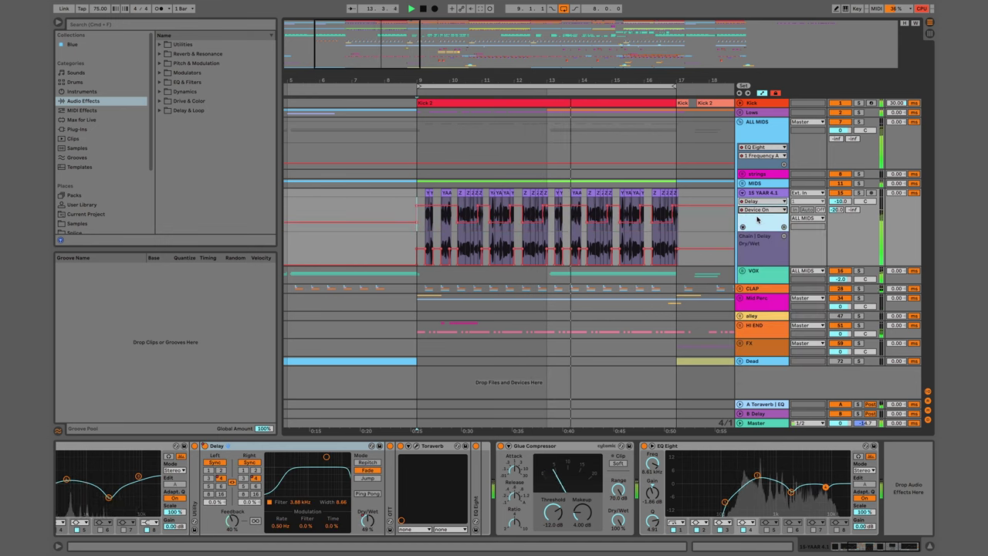
click(784, 227)
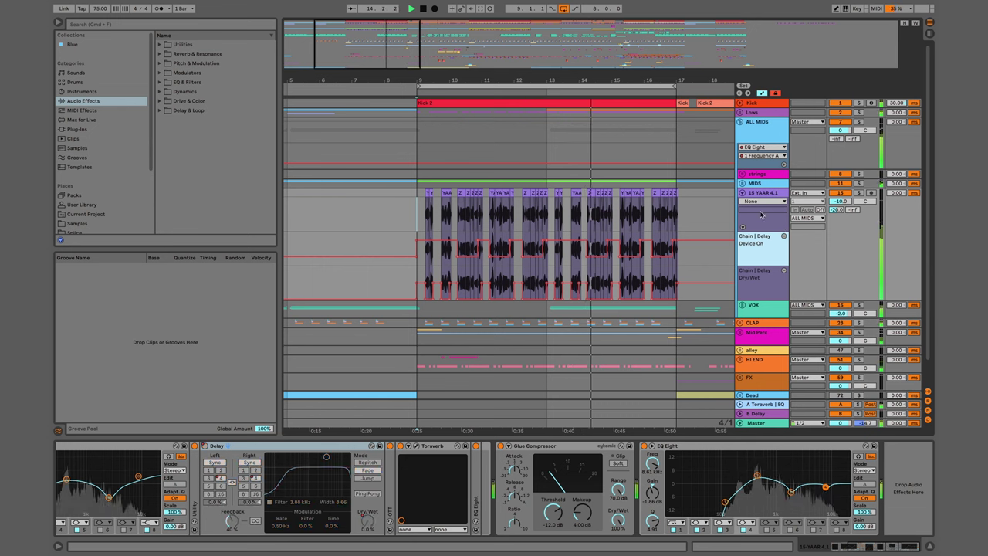
Step: Add a separate lane for the Delay's L 16th automation on the vocal chops track
click(762, 201)
click(760, 245)
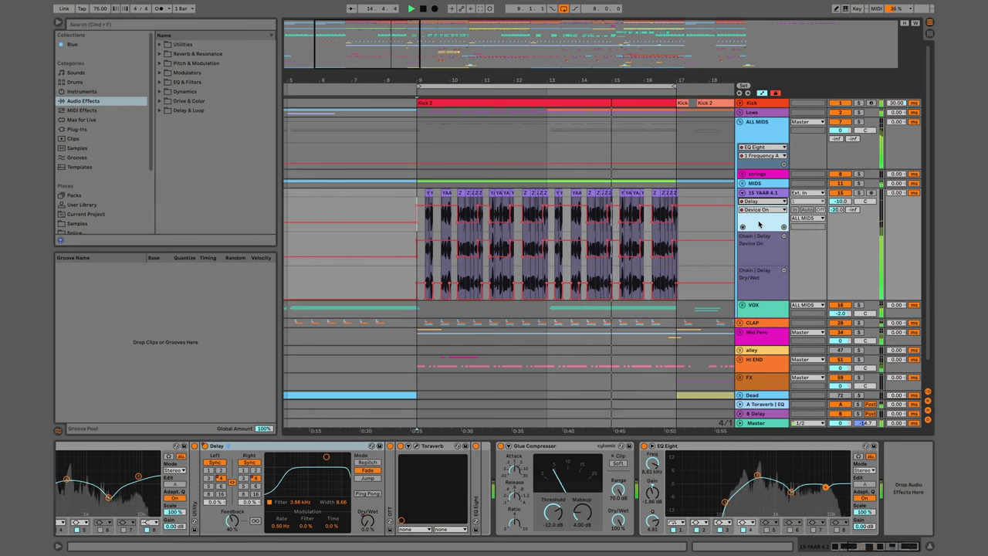
click(762, 210)
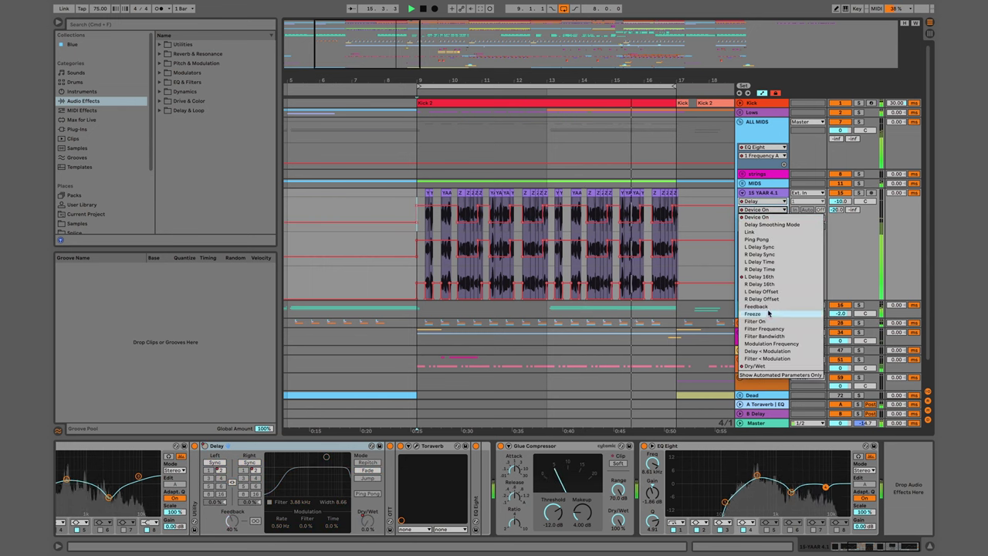
click(755, 276)
click(783, 226)
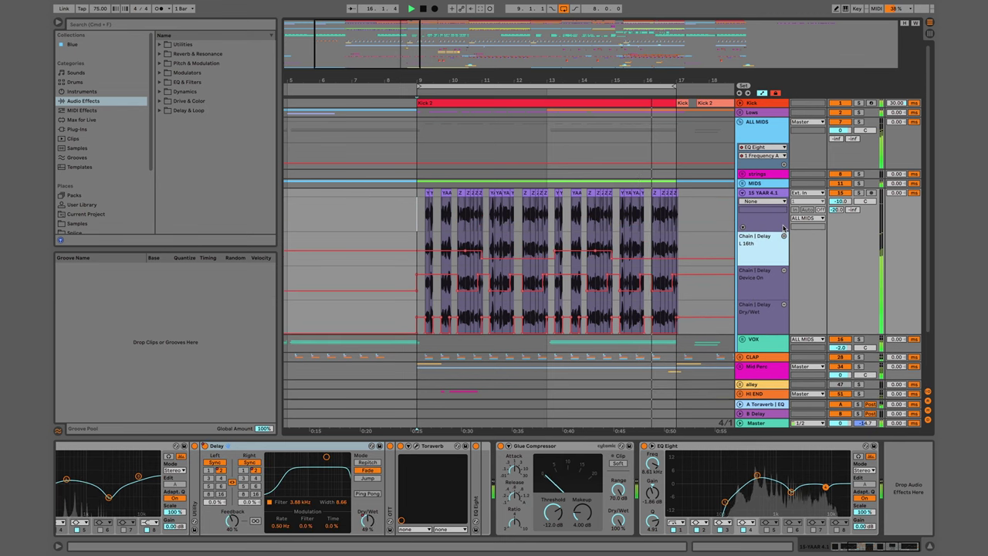
scroll(631, 207, down, 1)
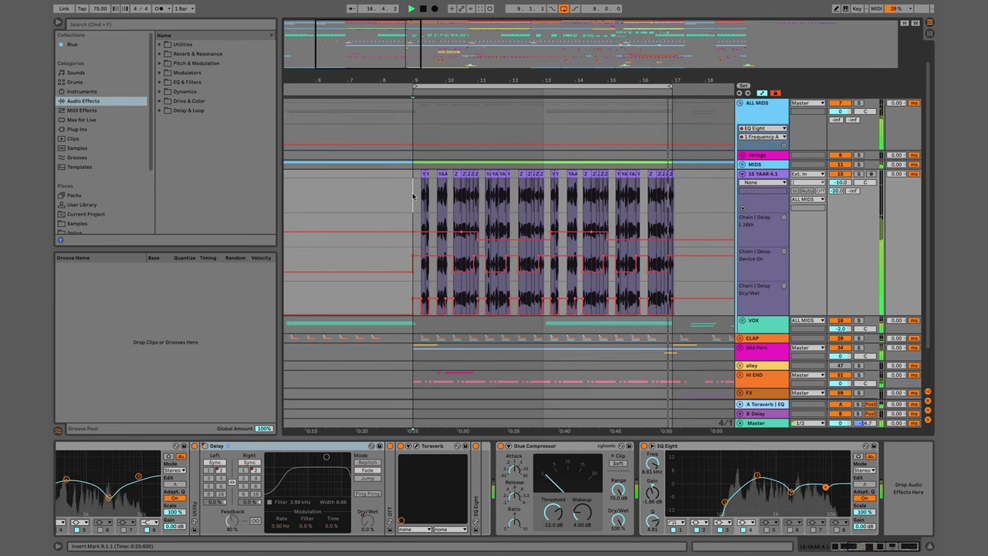